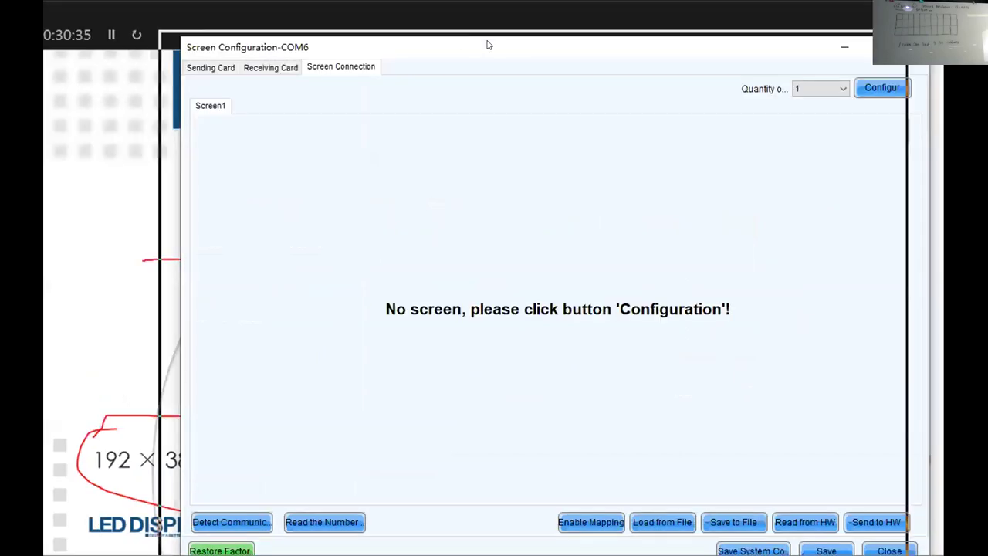
Create a standard-screen layout for Screen1 with one column, one row and 128×128 receiving cards.
click(819, 70)
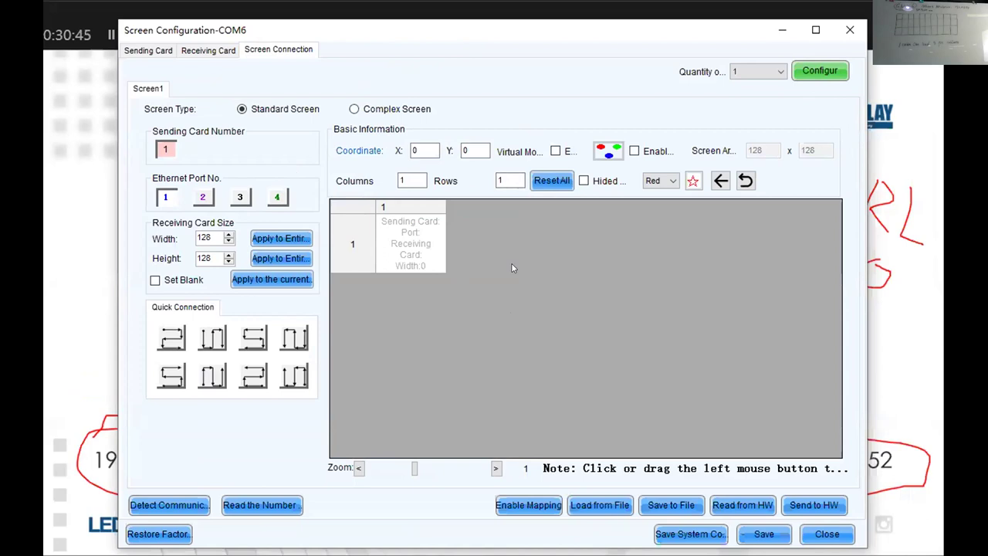
Set the grid to 10 columns and 3 rows and rebuild it with Reset All.
double_click(406, 178)
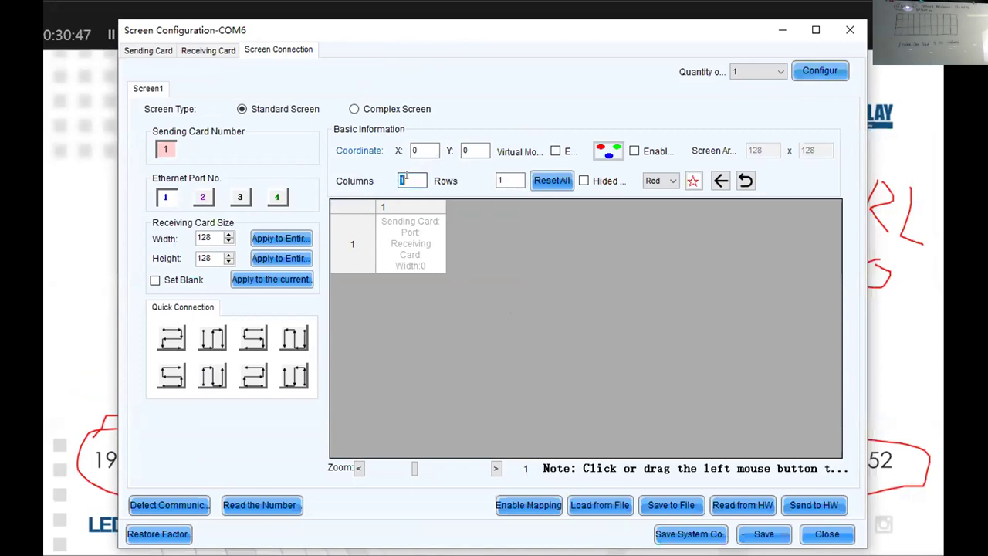
text(10)
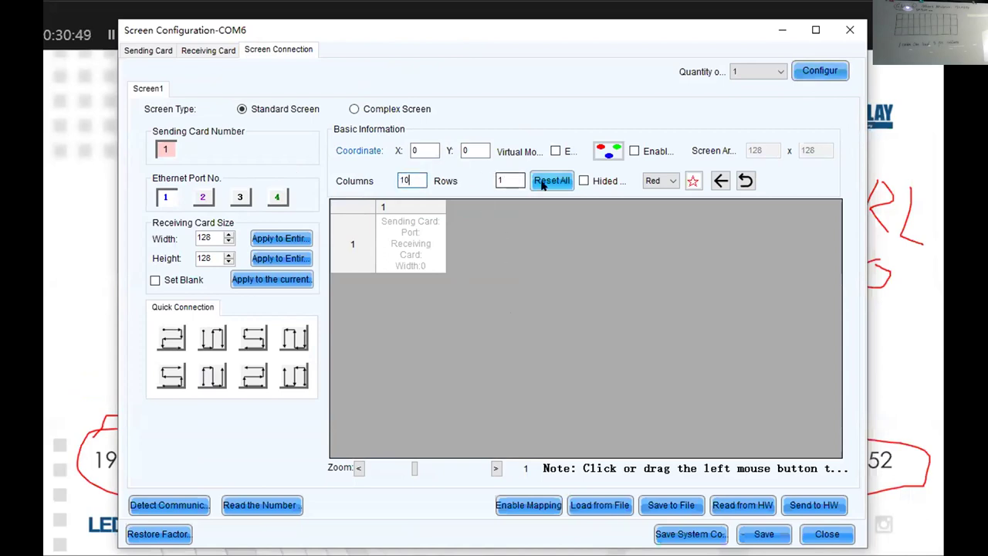
double_click(510, 180)
text(3)
click(552, 180)
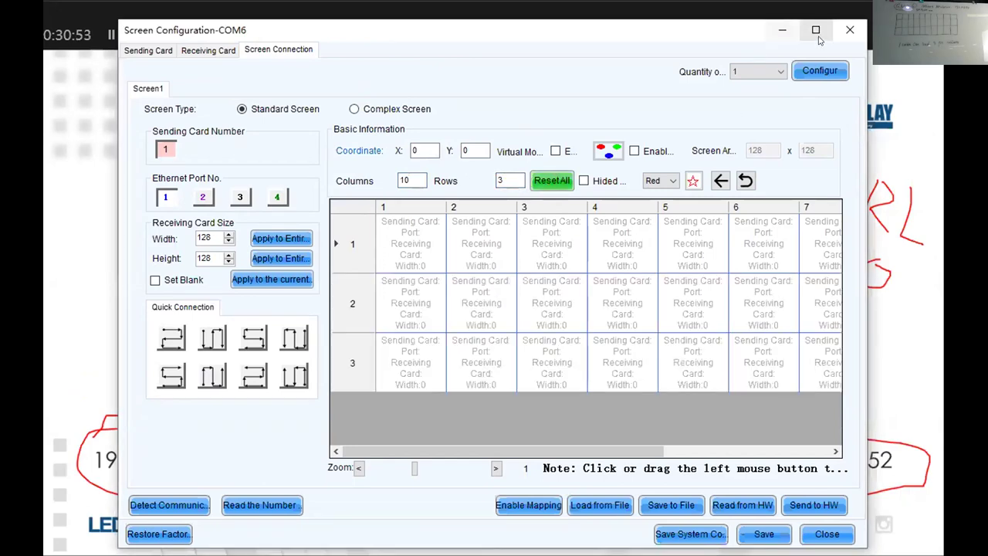
click(358, 467)
click(359, 466)
click(359, 466)
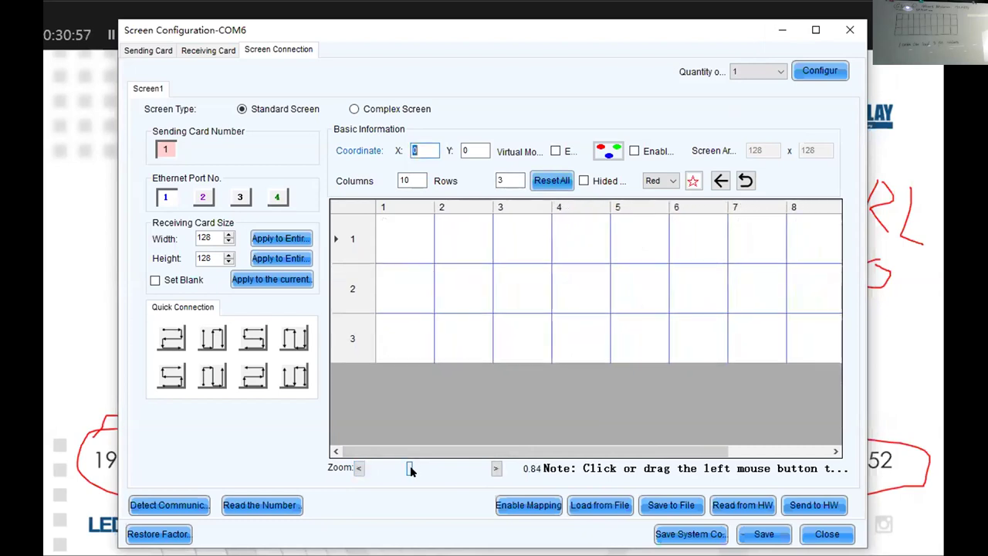
drag(410, 465, 394, 469)
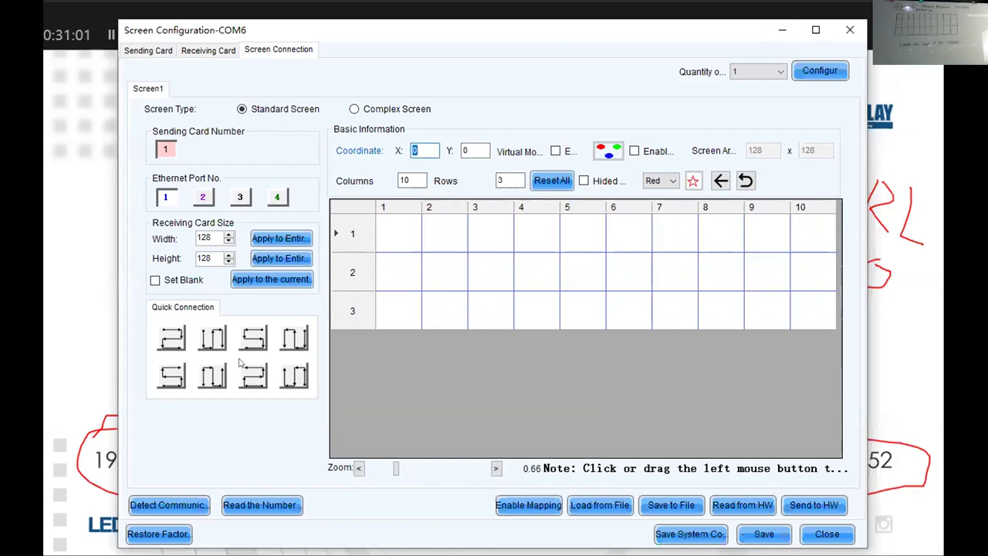
Enter a receiving card width of 192 and height of 384.
double_click(206, 237)
text(192)
double_click(212, 258)
text(384)
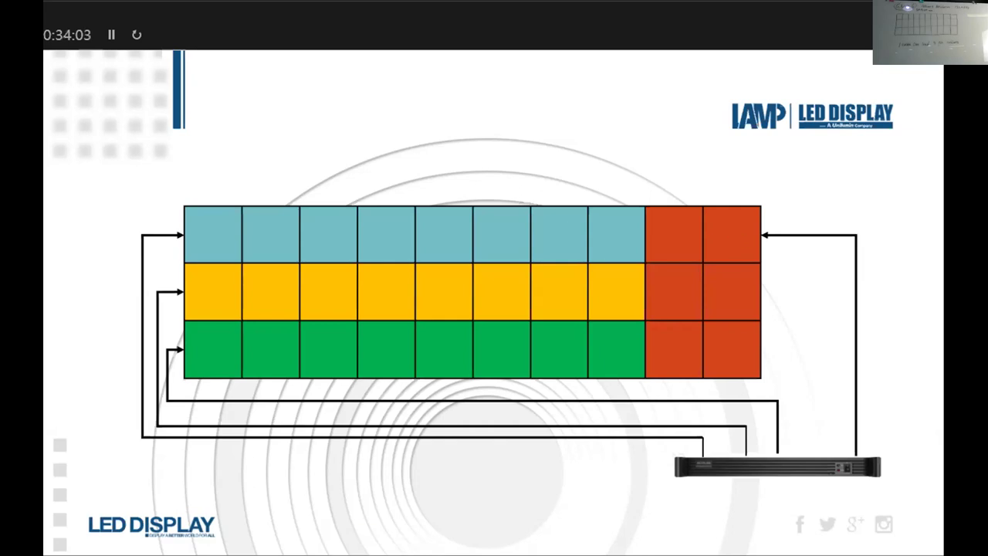
With the slideshow Pen, draw red arrows along the green, yellow and blue rows.
click(77, 536)
click(101, 467)
mouse_move(211, 346)
mouse_down()
mouse_move(631, 358)
mouse_move(615, 362)
mouse_up()
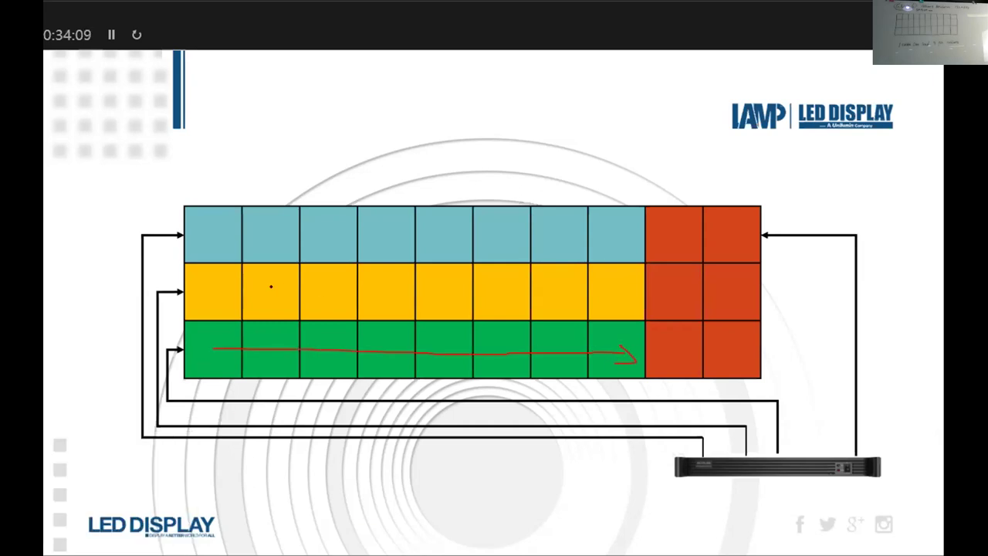
mouse_move(220, 288)
mouse_down()
mouse_move(623, 287)
mouse_move(639, 298)
mouse_move(614, 301)
mouse_up()
mouse_move(221, 230)
mouse_down()
mouse_move(608, 234)
mouse_move(593, 244)
mouse_up()
Draw a snaking path with direction marks through the orange columns.
mouse_move(733, 240)
mouse_down()
mouse_move(682, 240)
mouse_move(673, 289)
mouse_move(700, 301)
mouse_move(724, 348)
mouse_move(667, 349)
mouse_up()
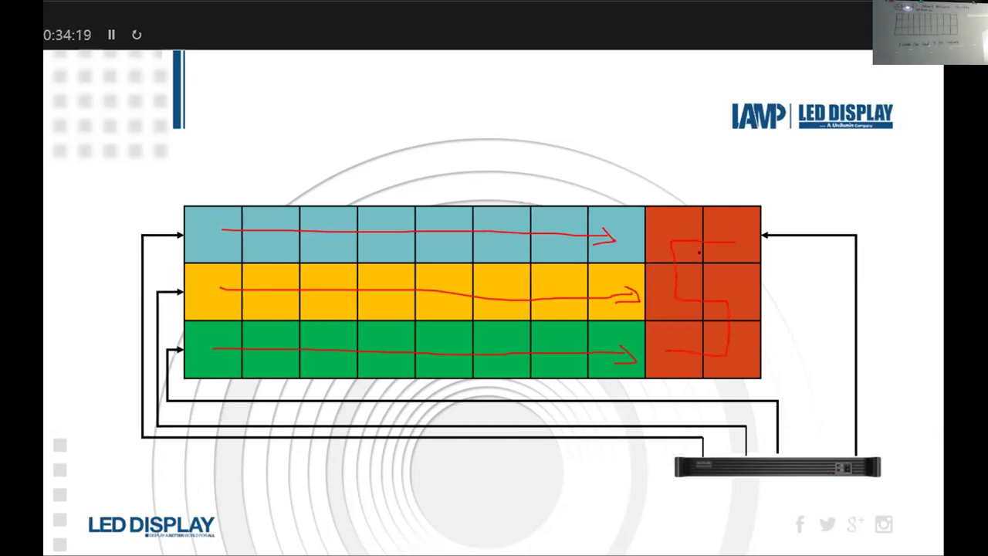
drag(699, 238, 674, 281)
drag(731, 311, 731, 333)
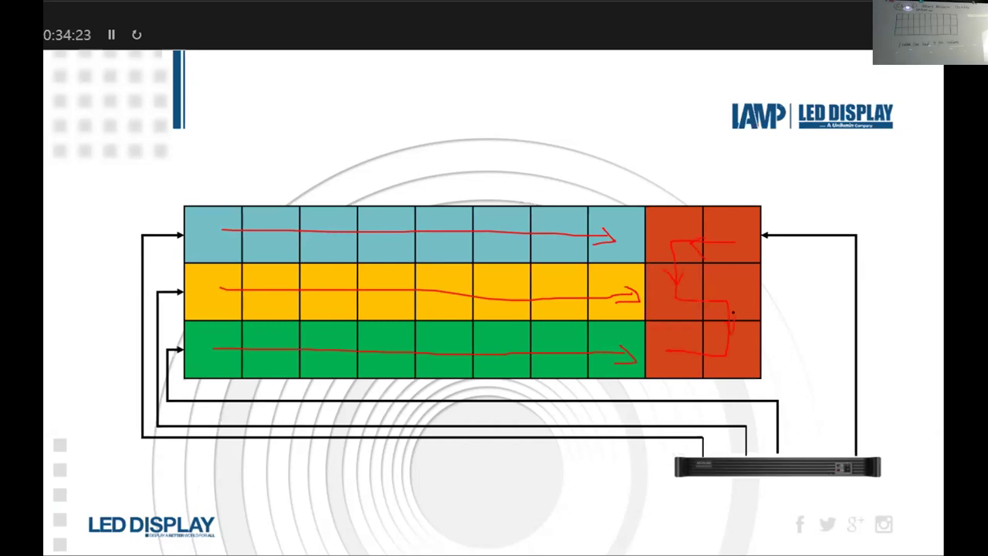
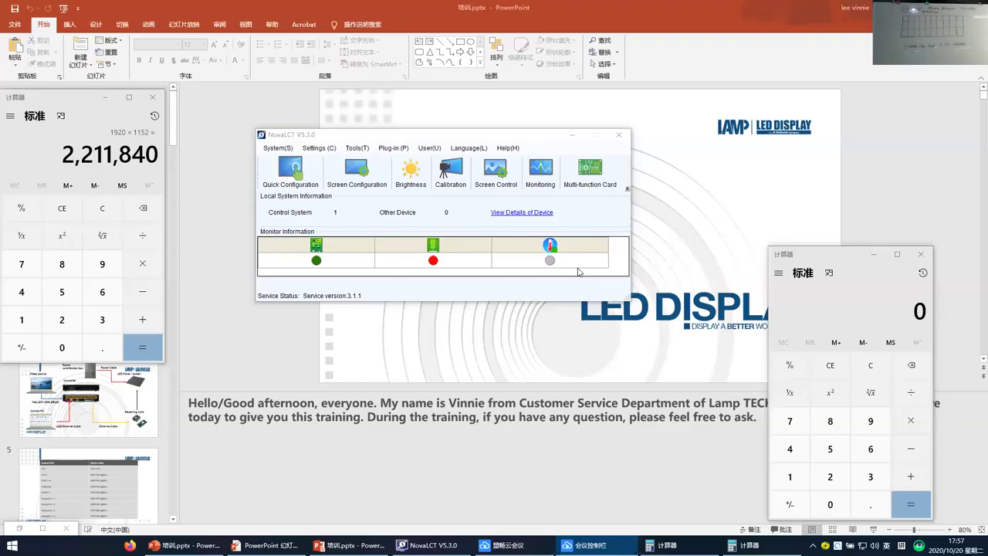
Minimise PowerPoint with Win+D to reveal the desktop and the open NovaLCT window.
key(super+d)
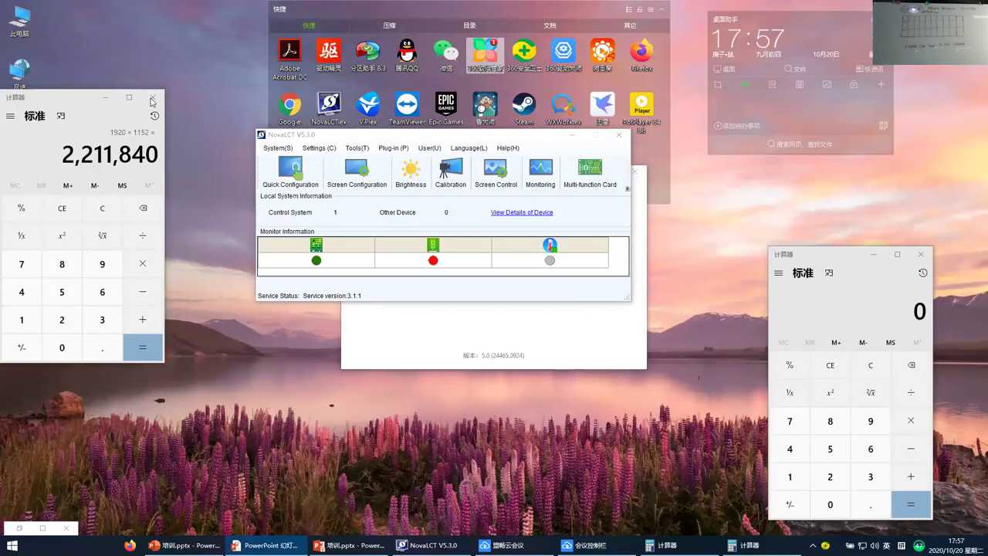
Close the spare calculator and open the COM6 Screen Configuration on its Sending Card page.
click(152, 98)
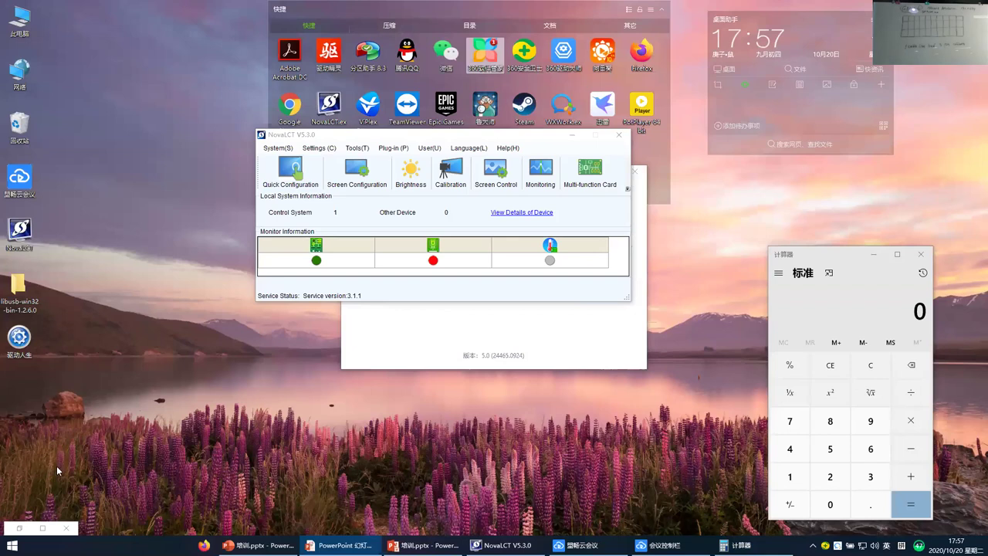
click(356, 171)
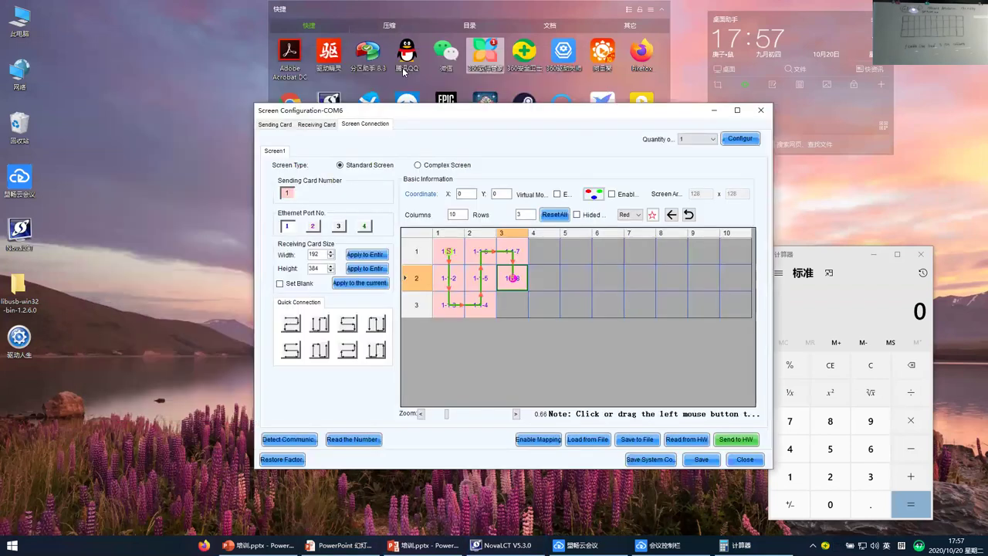
click(332, 127)
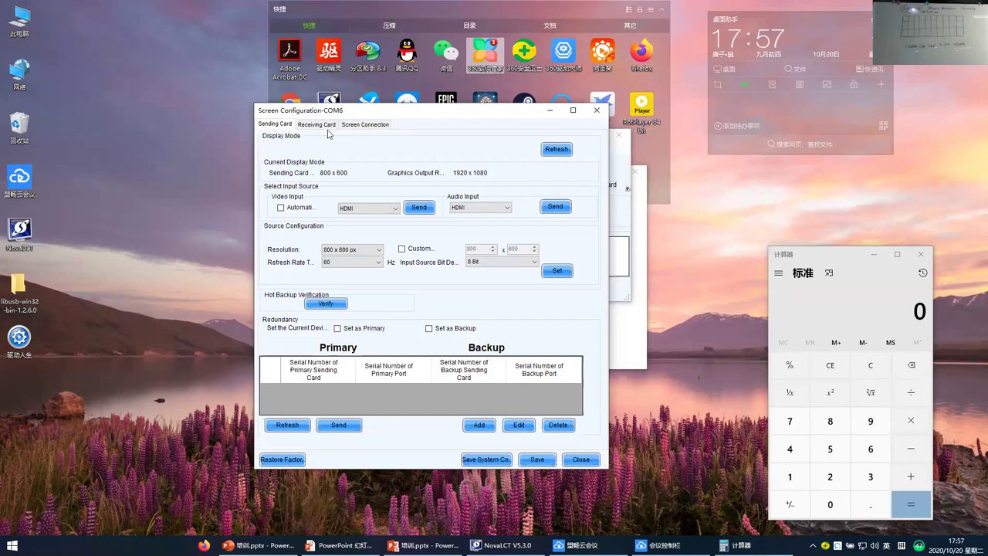
drag(388, 112, 403, 98)
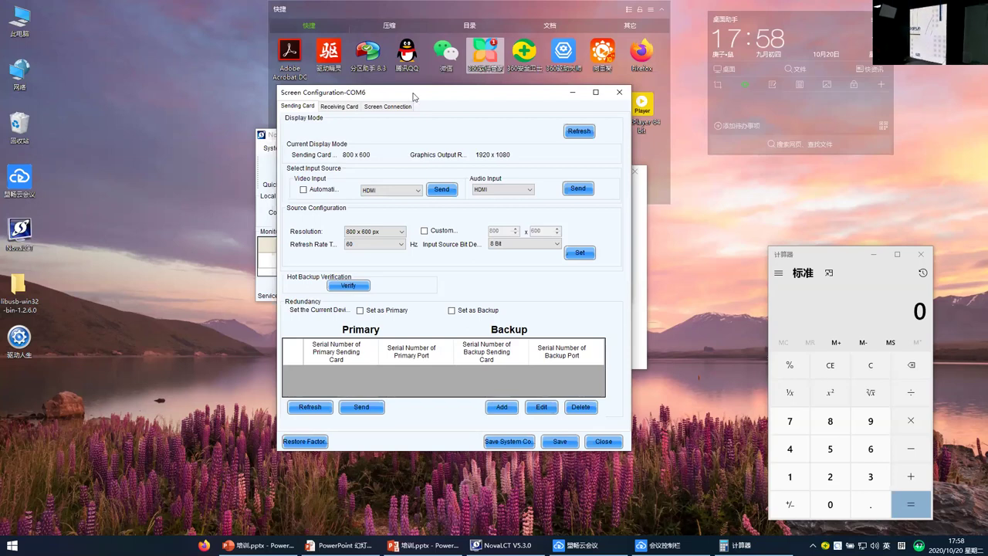
drag(414, 95, 517, 99)
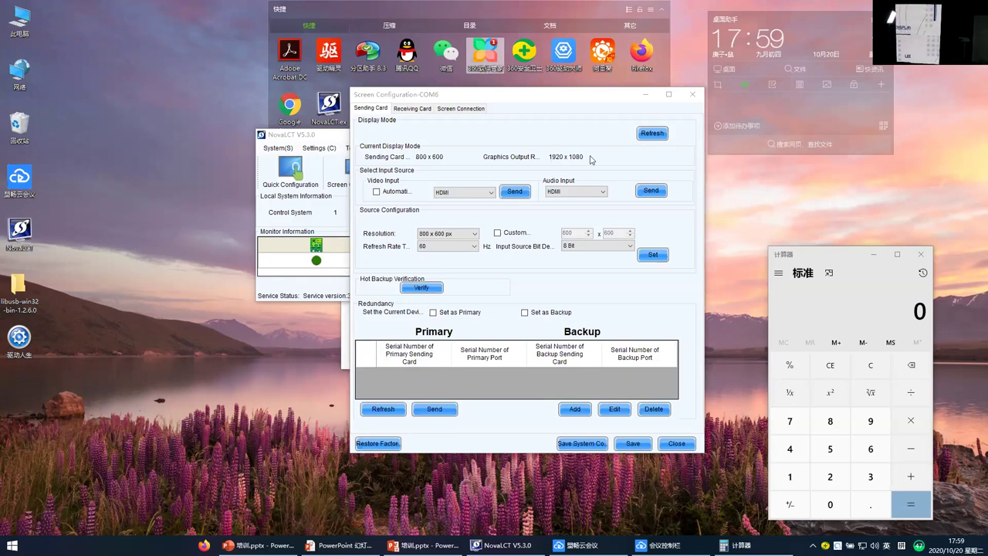
Switch the display projection to Duplicate mode.
key(super+p)
key(Up)
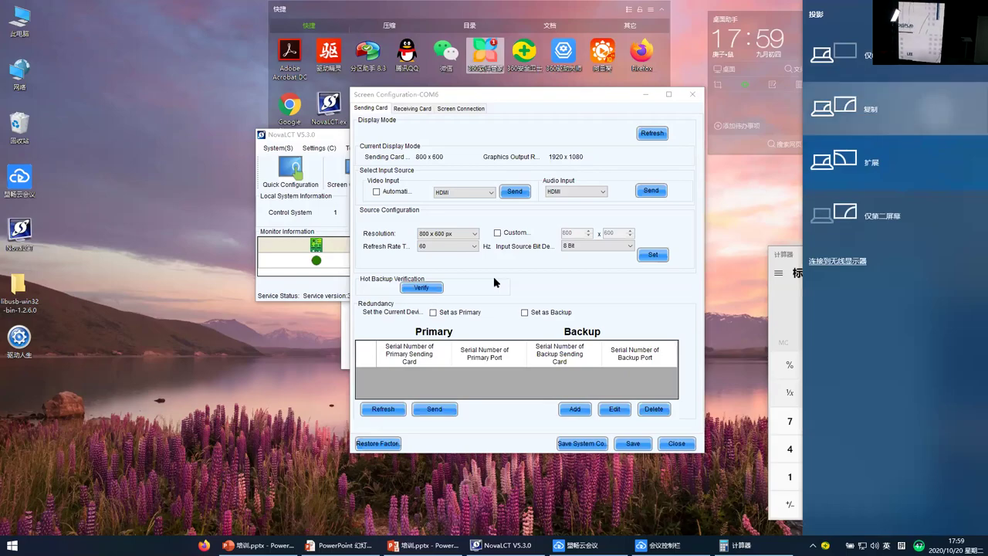
key(Return)
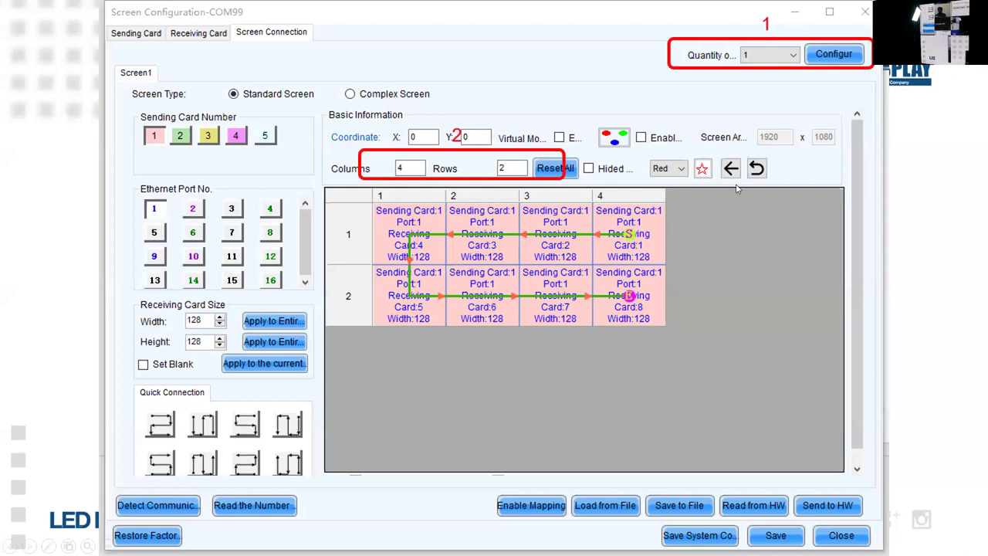
End the slide show, discard its ink annotations, and return to NovaLCT's configuration.
key(Escape)
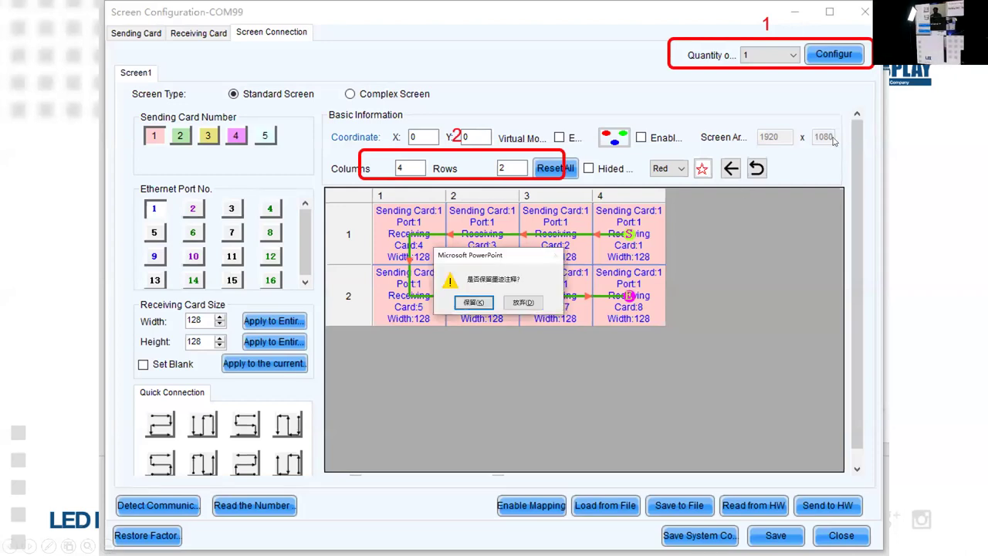
click(522, 302)
right_click(892, 228)
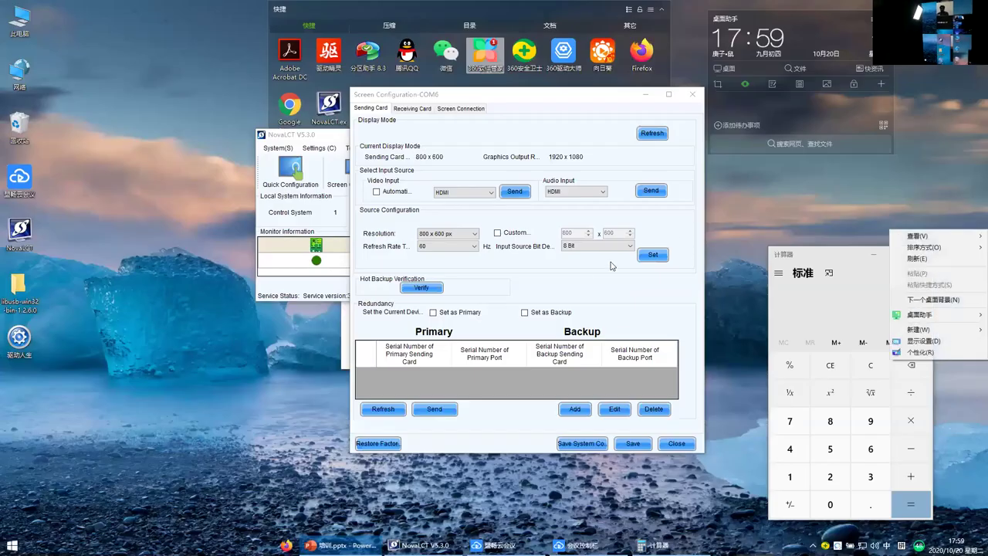
click(607, 300)
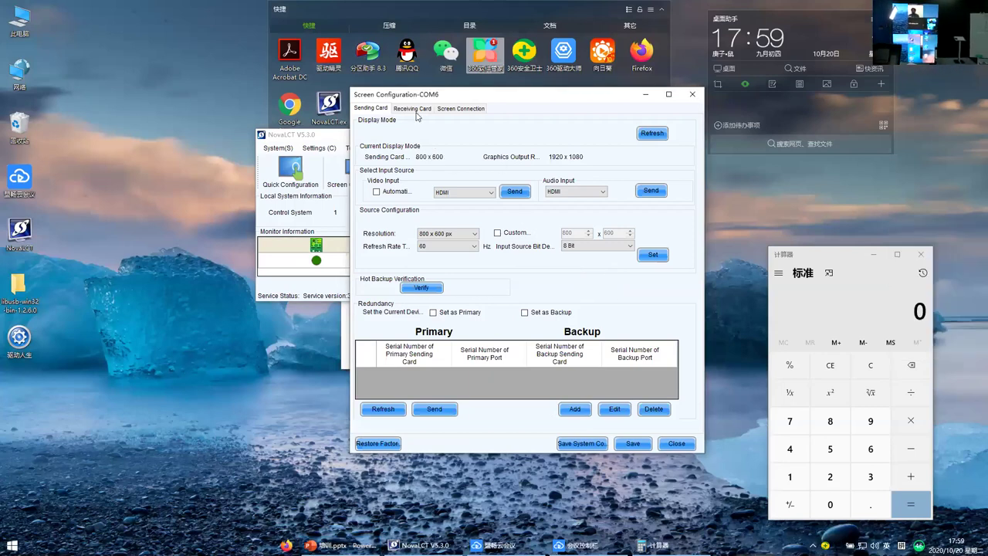
drag(457, 94, 363, 91)
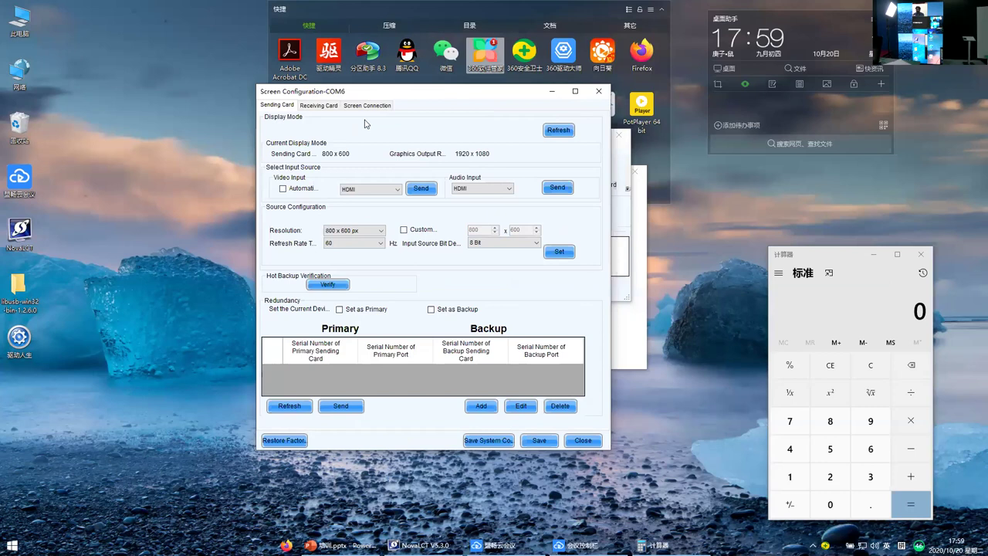
drag(363, 89, 442, 216)
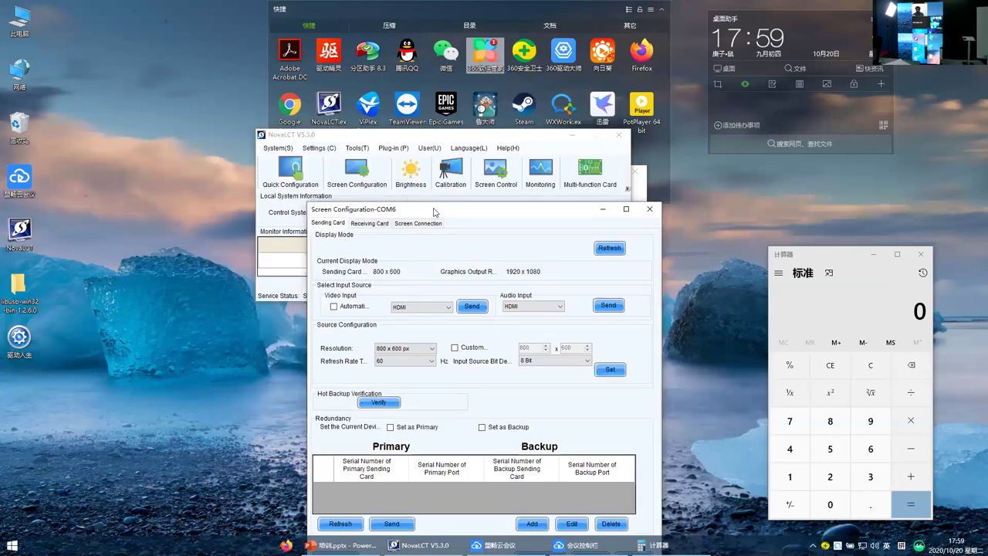
drag(434, 212, 375, 80)
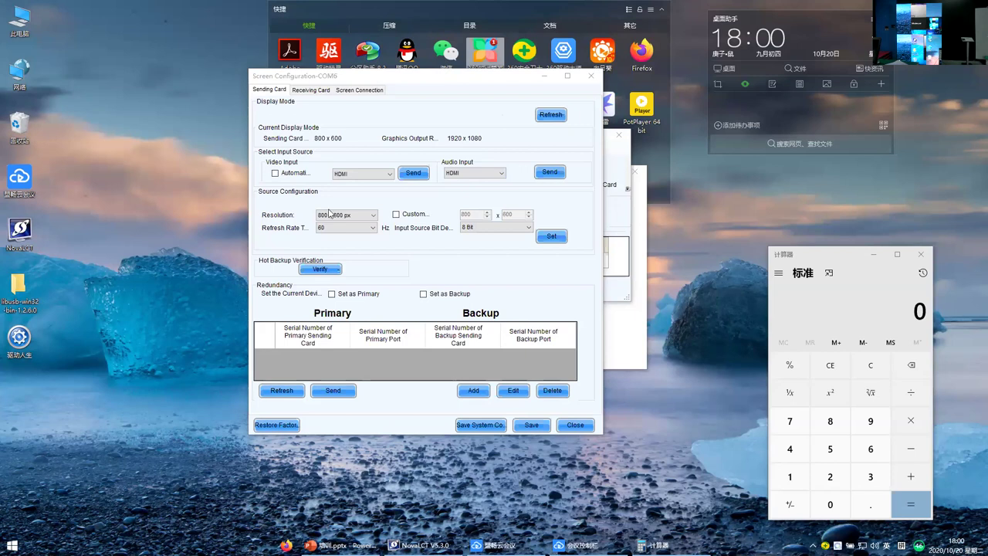
drag(827, 258, 776, 146)
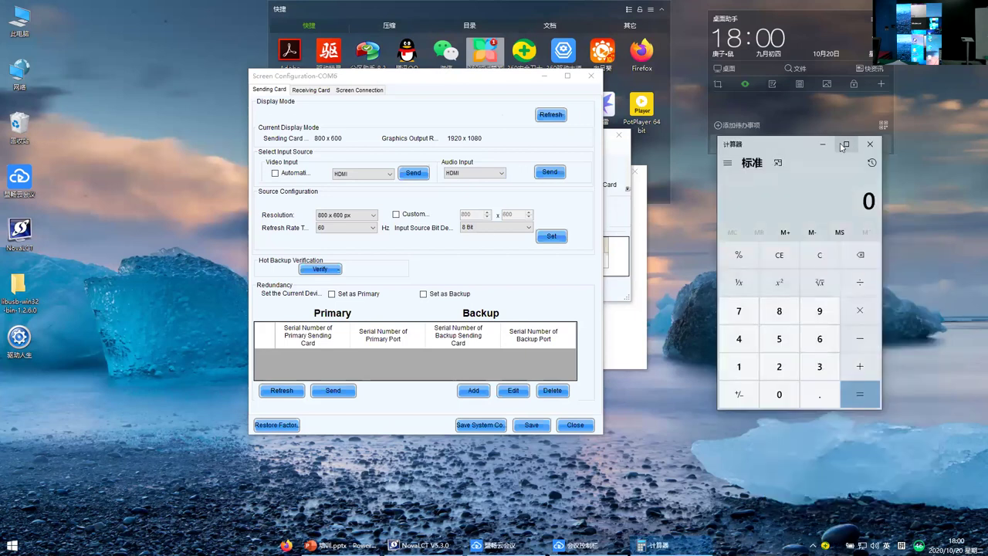
click(873, 144)
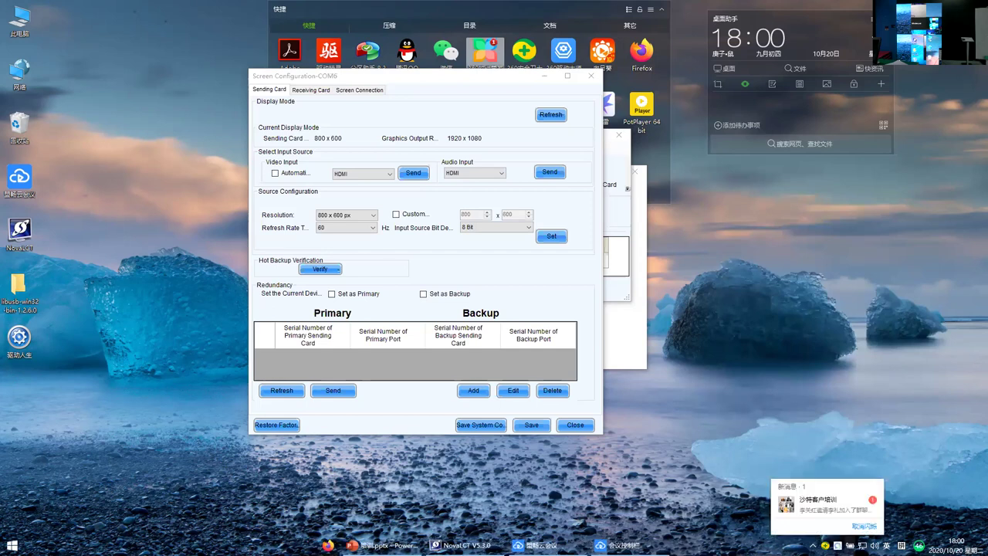
click(820, 502)
click(712, 62)
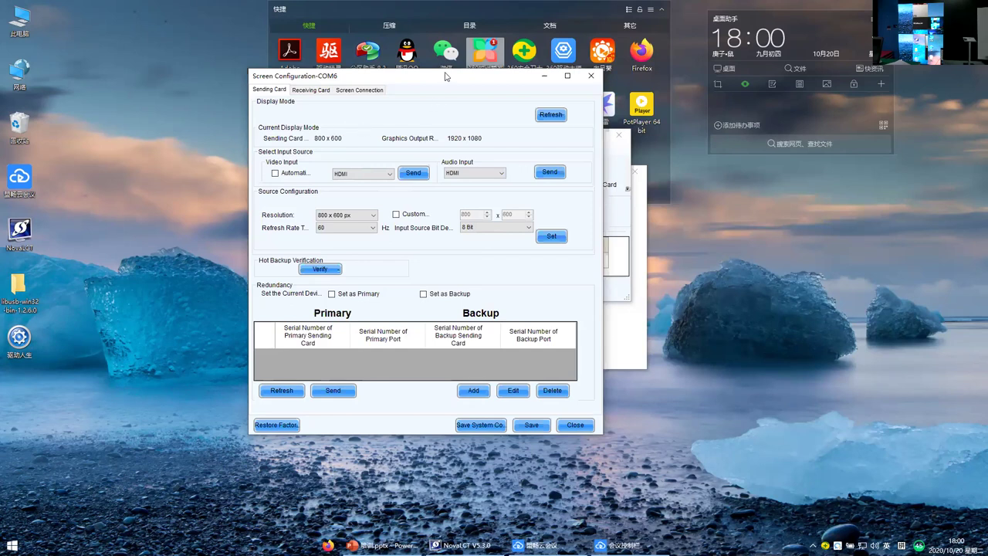
mouse_move(432, 77)
mouse_down()
mouse_move(466, 91)
mouse_move(431, 63)
mouse_up()
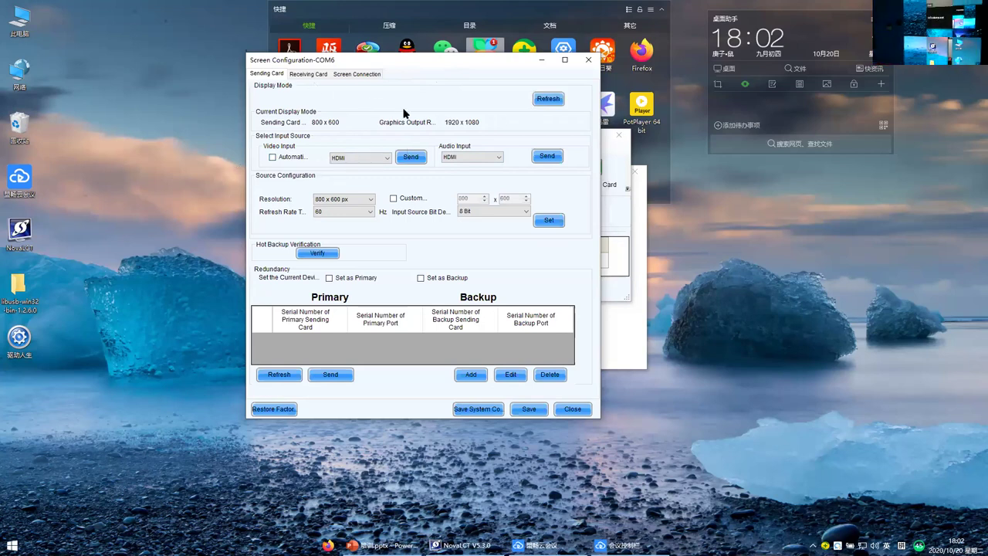
click(547, 99)
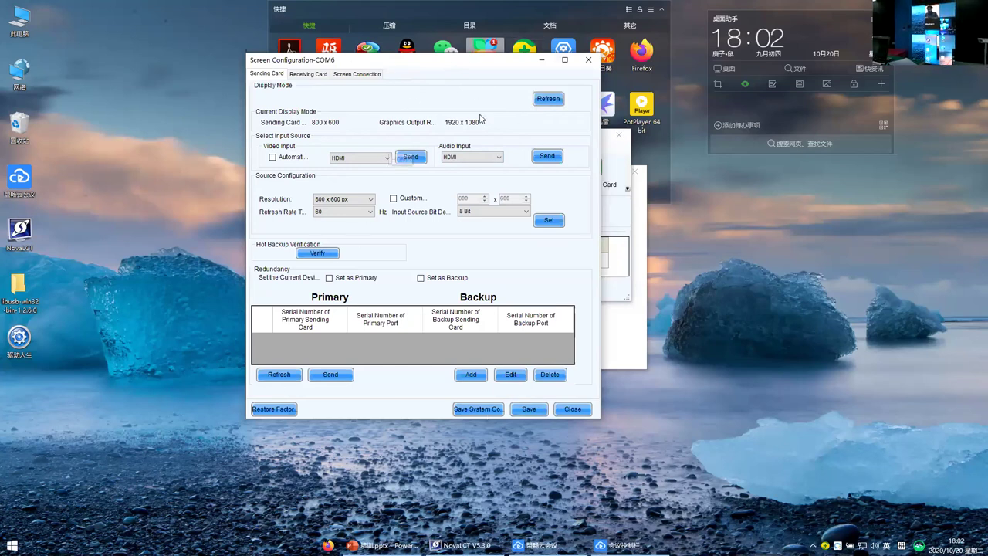
Refresh the sending card's display mode so it detects 1920 x 1080 (1080P).
click(548, 99)
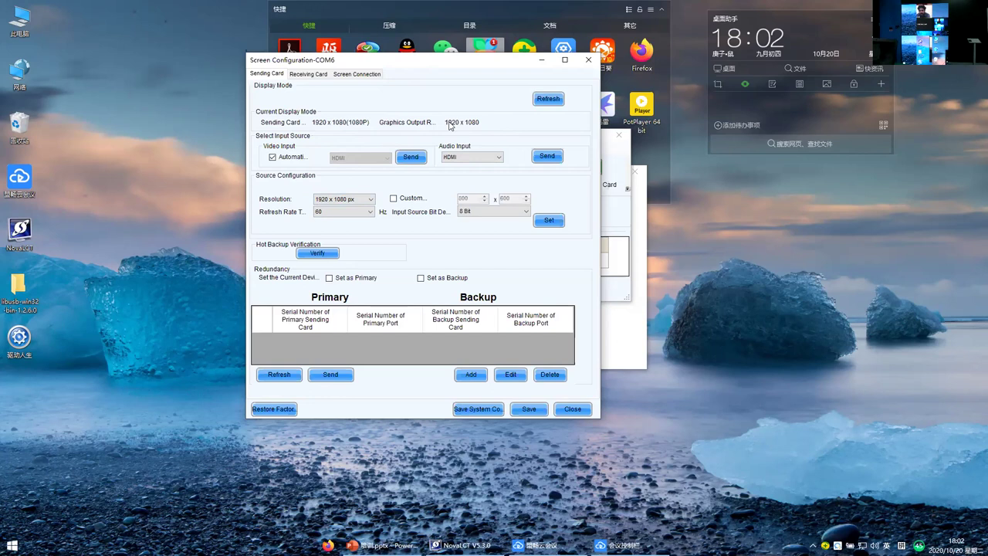
On the Receiving Card page, begin loading a receiving card configuration (.rcfgx) file.
click(309, 74)
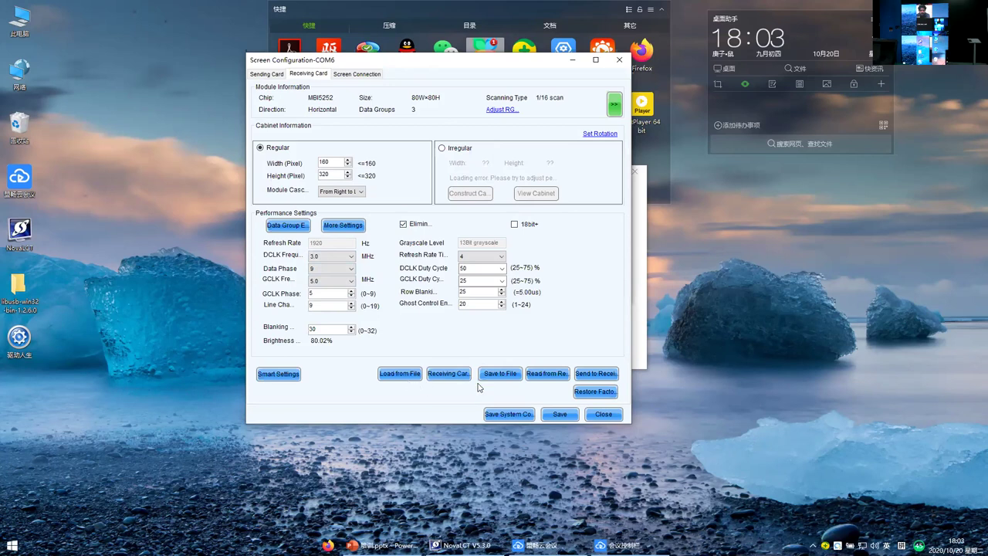
click(404, 378)
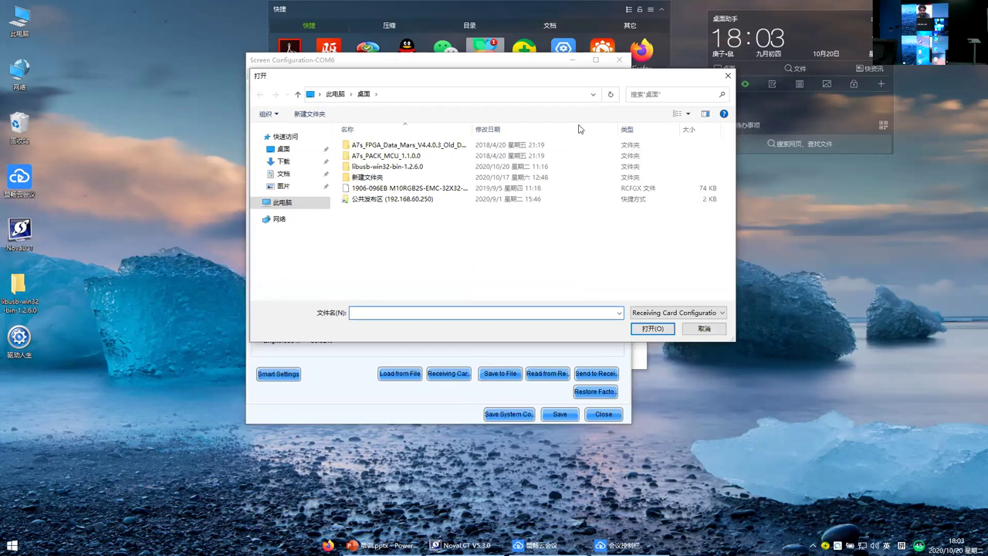
Cancel the file browser, leaving the MBI5252, 160 x 320 cabinet receiving card settings shown.
click(728, 76)
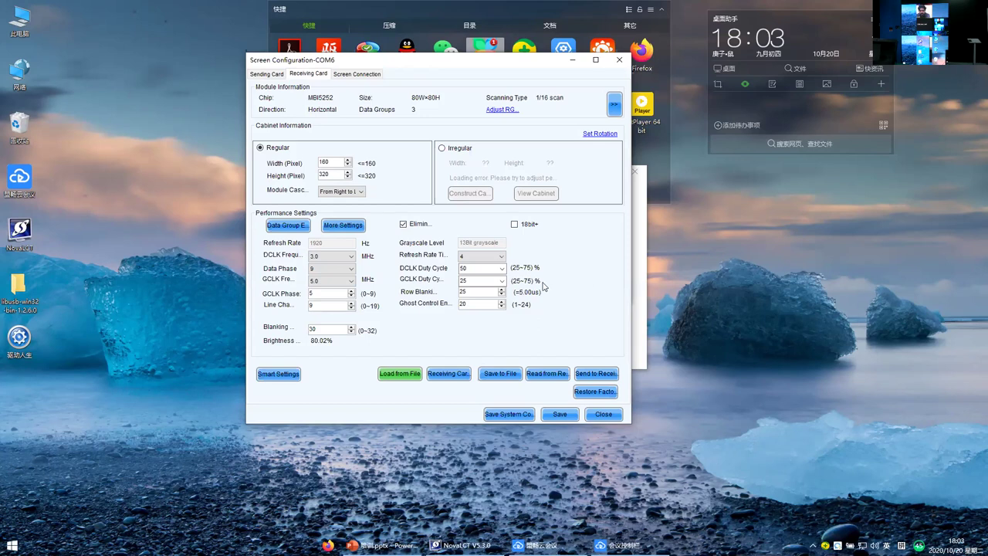
Read parameters back from receiving card 1,1,1, then start saving them as an .rcfgx file.
click(552, 377)
drag(422, 195, 376, 182)
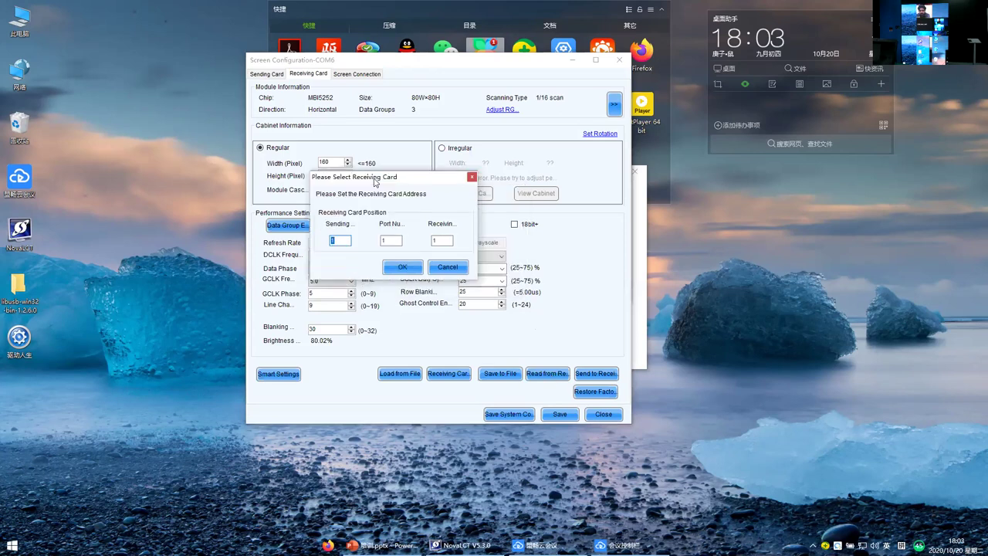
click(400, 266)
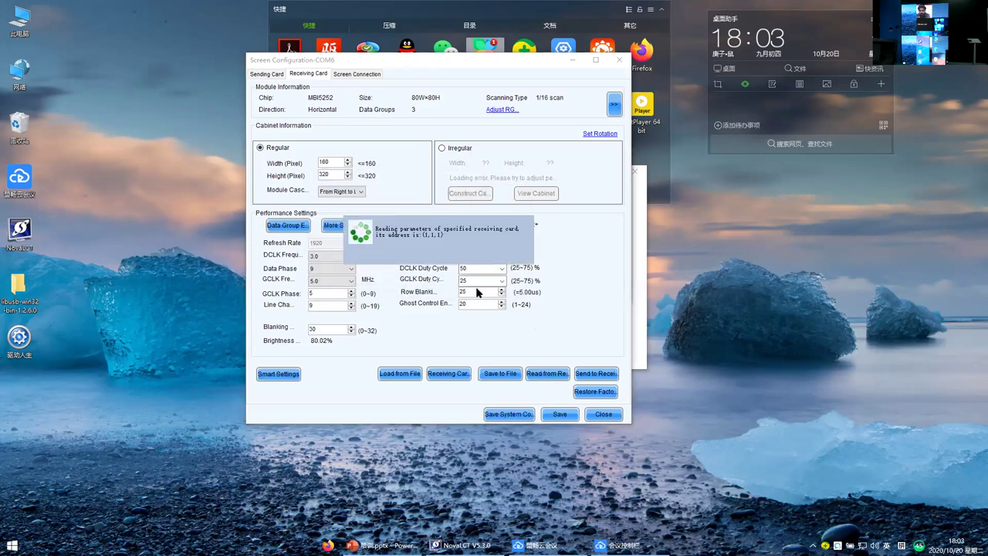
click(443, 260)
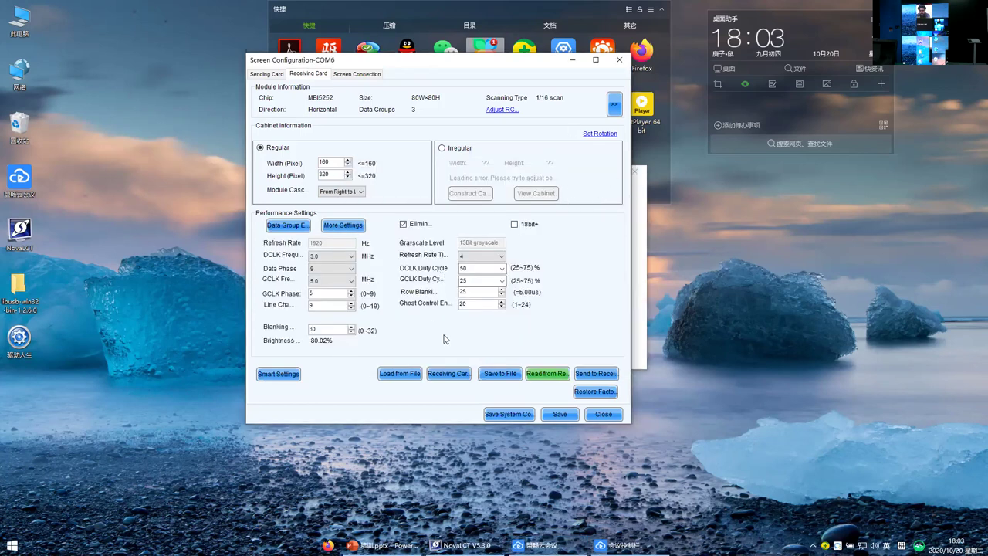
click(500, 374)
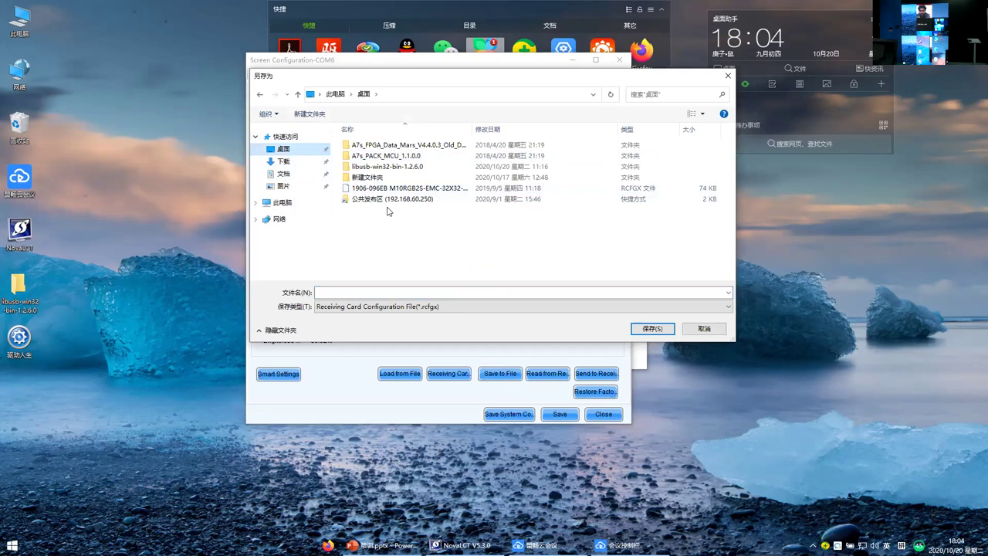
Cancel the Save As dialog without storing the receiving card file.
click(715, 333)
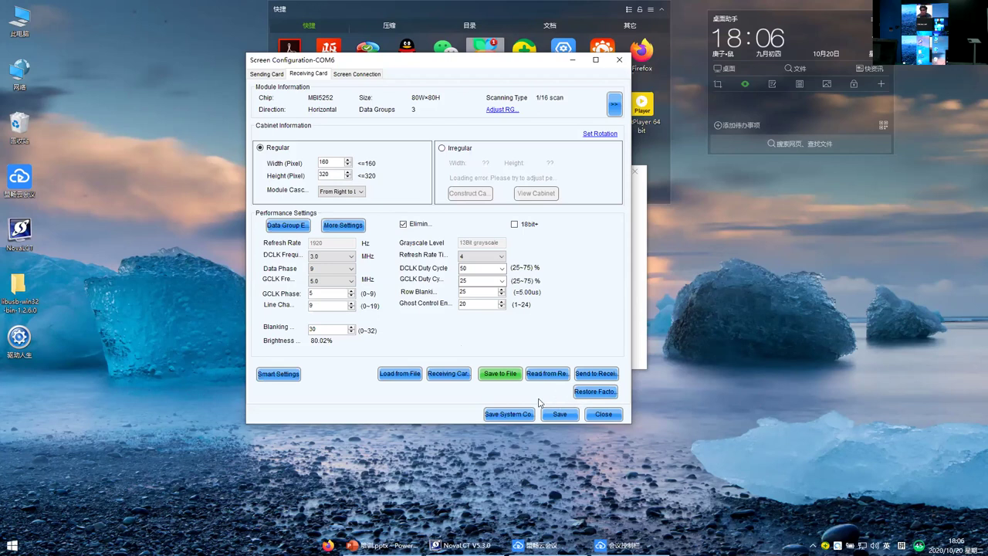
key(a)
key(d)
key(m)
key(i)
key(n)
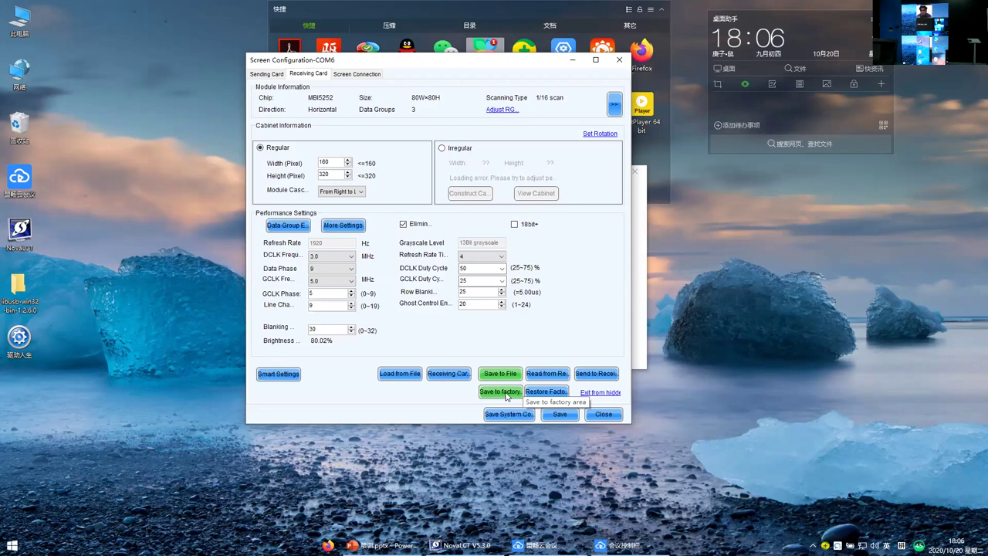
click(600, 394)
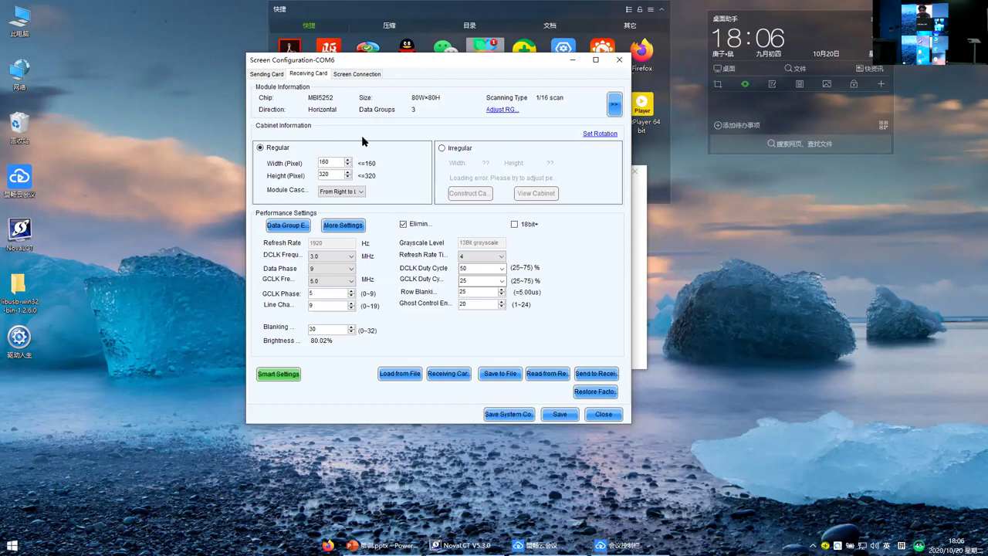
double_click(330, 162)
Rebuild the single-screen connection grid as 3 columns by 2 rows.
click(357, 75)
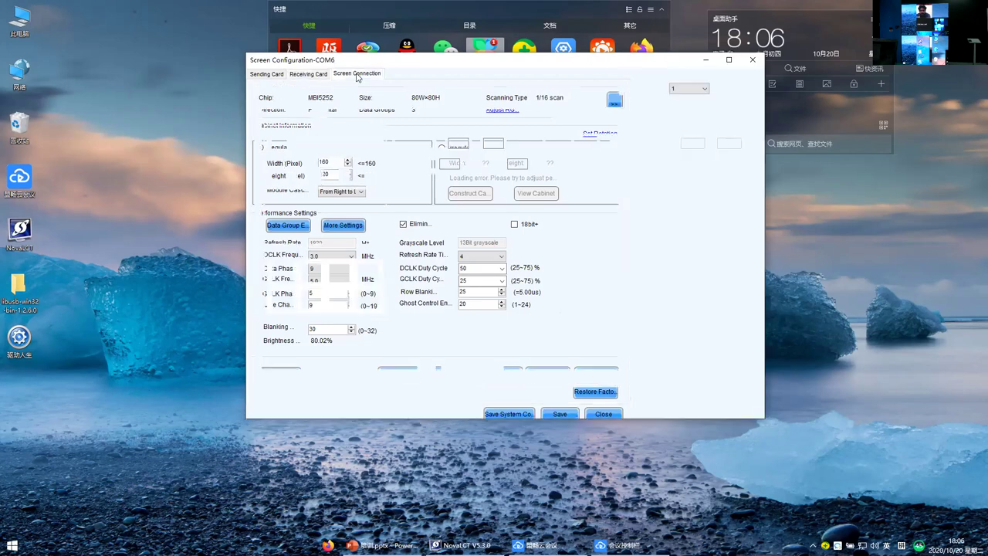
click(733, 89)
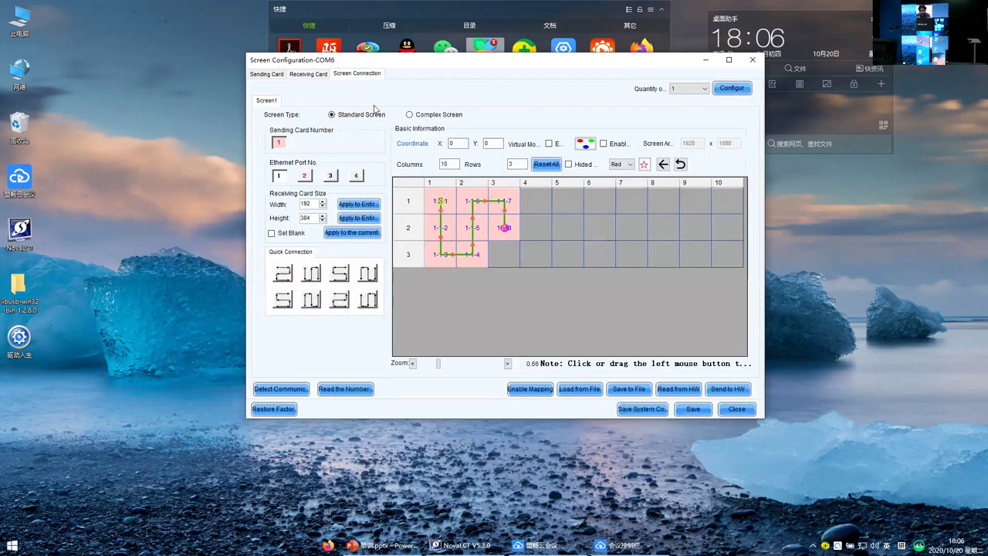
click(690, 91)
click(679, 96)
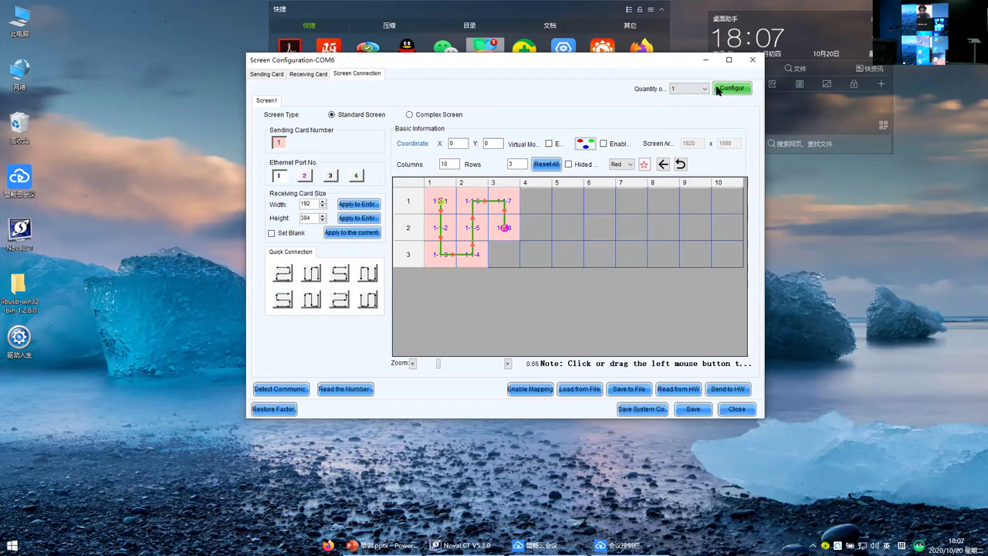
click(457, 163)
double_click(457, 164)
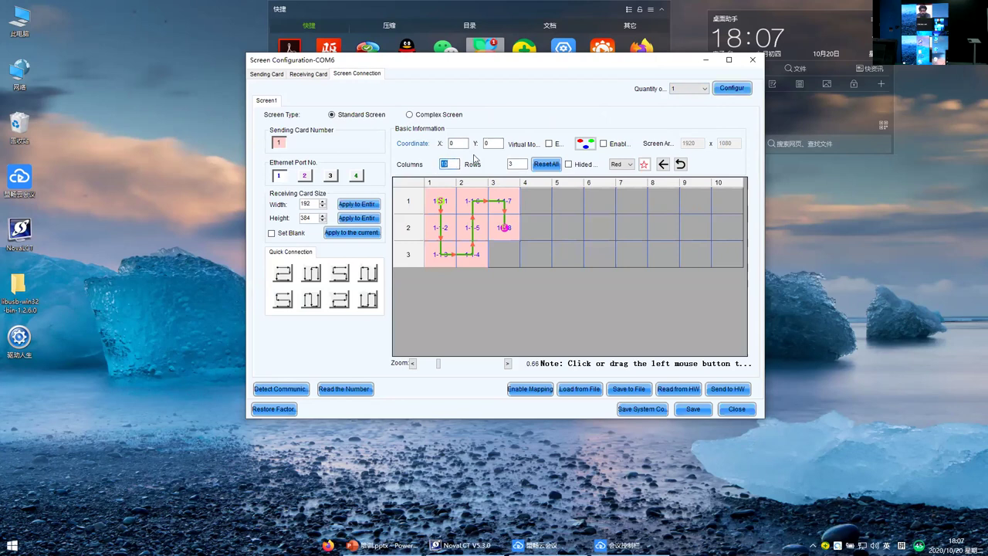
text(3)
key(Tab)
text(2)
click(545, 164)
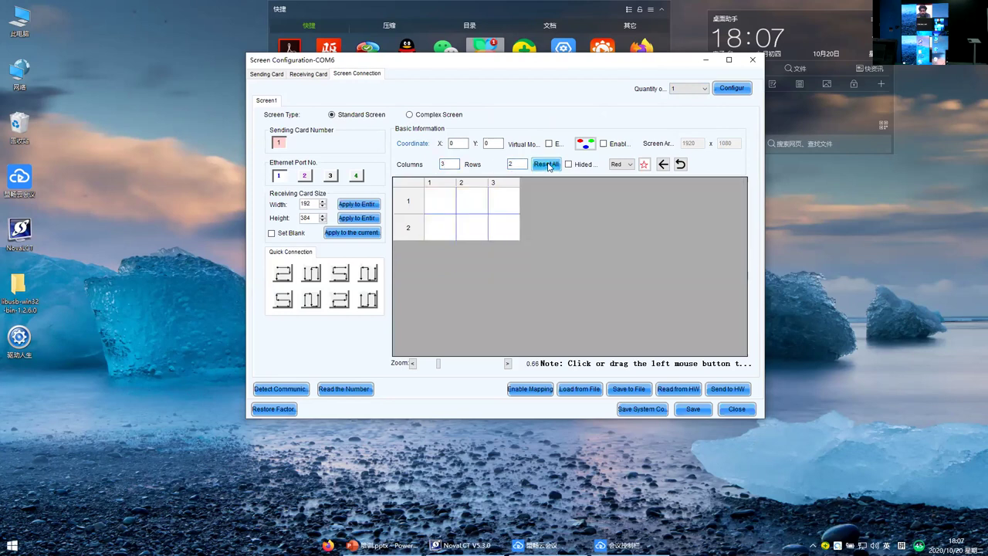
Set the receiving card size to width 160 and height 320.
click(507, 364)
click(506, 363)
click(507, 364)
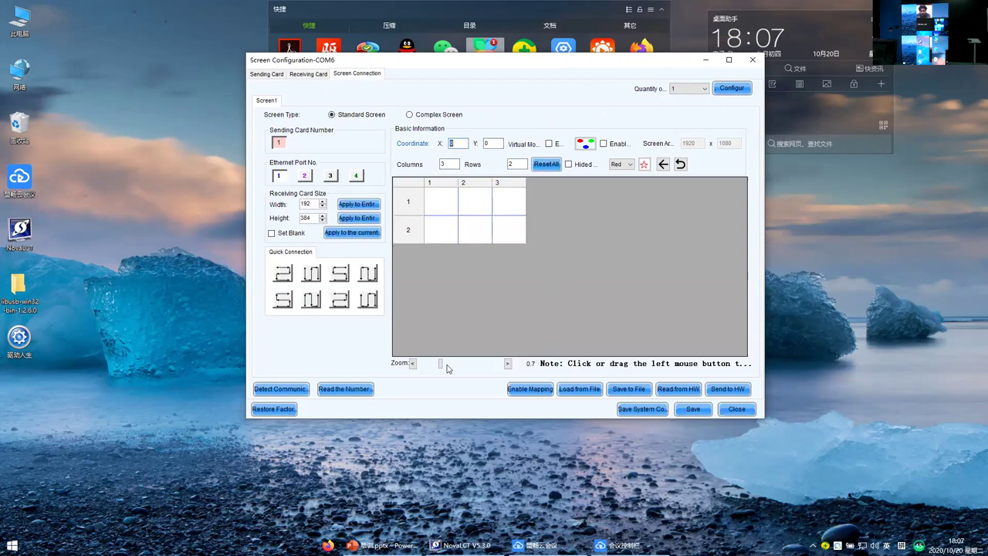
drag(445, 364, 475, 369)
drag(476, 368, 482, 368)
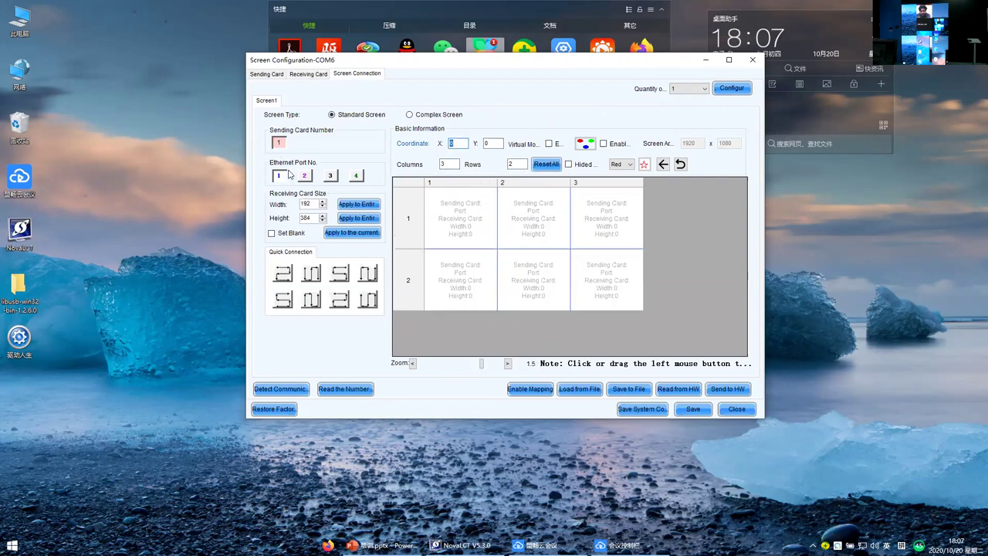
double_click(313, 203)
click(305, 74)
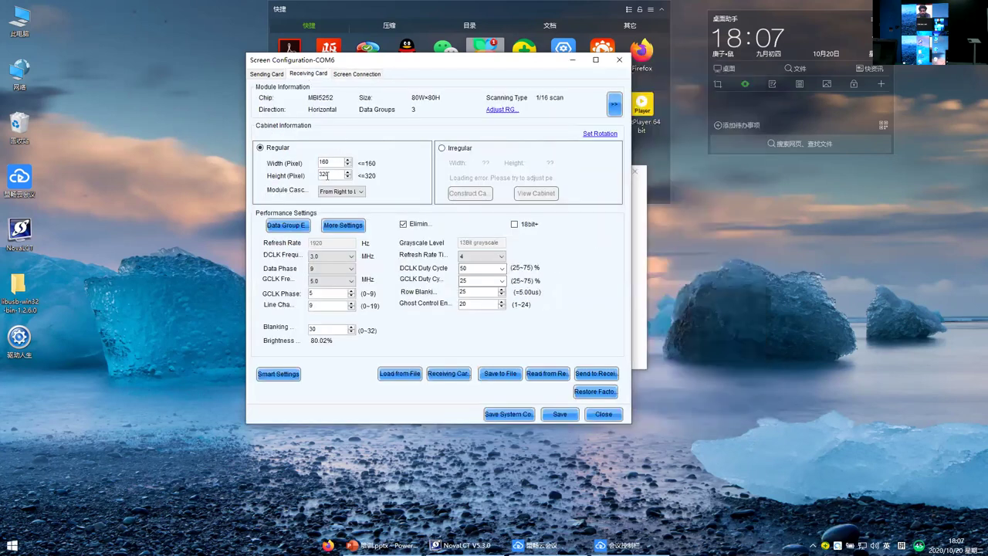
click(352, 75)
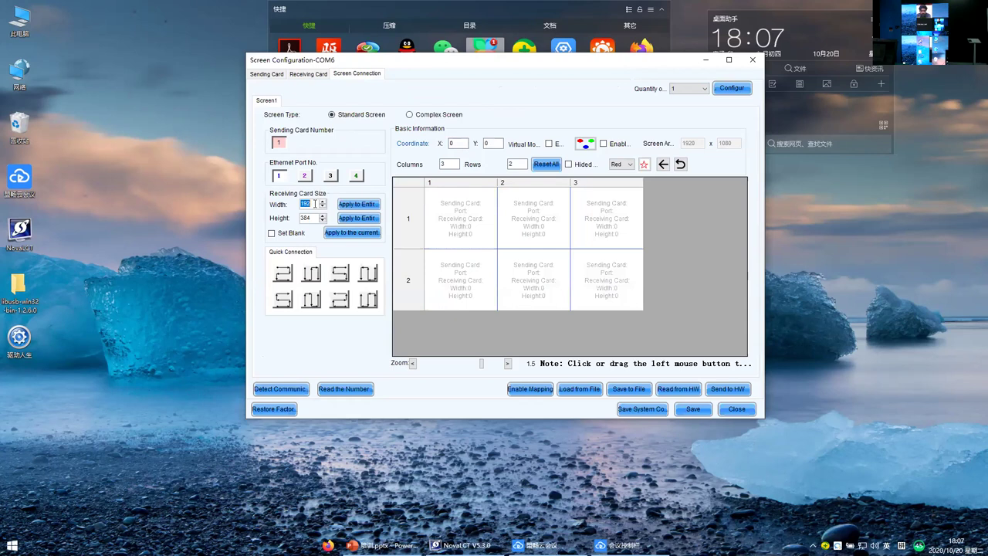
text(160)
double_click(313, 217)
text(320)
drag(505, 68, 510, 71)
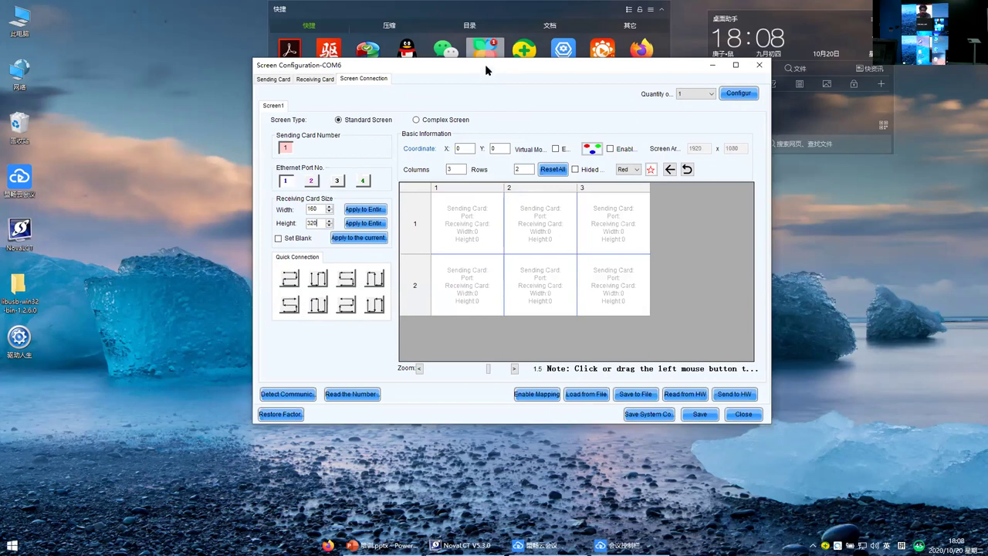
Enable mapping on the Screen Connection page and acknowledge the 'Mapping opened!' message.
click(535, 395)
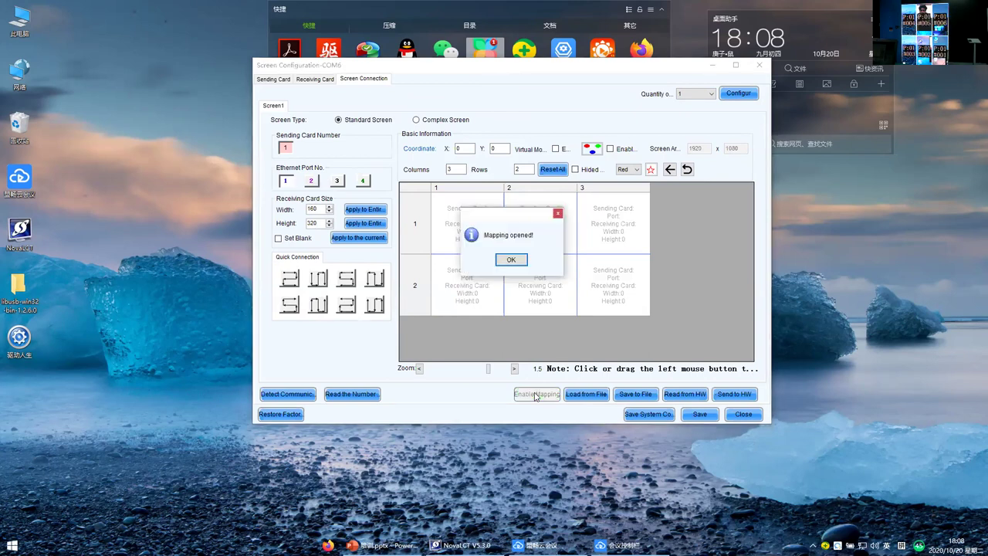
click(510, 260)
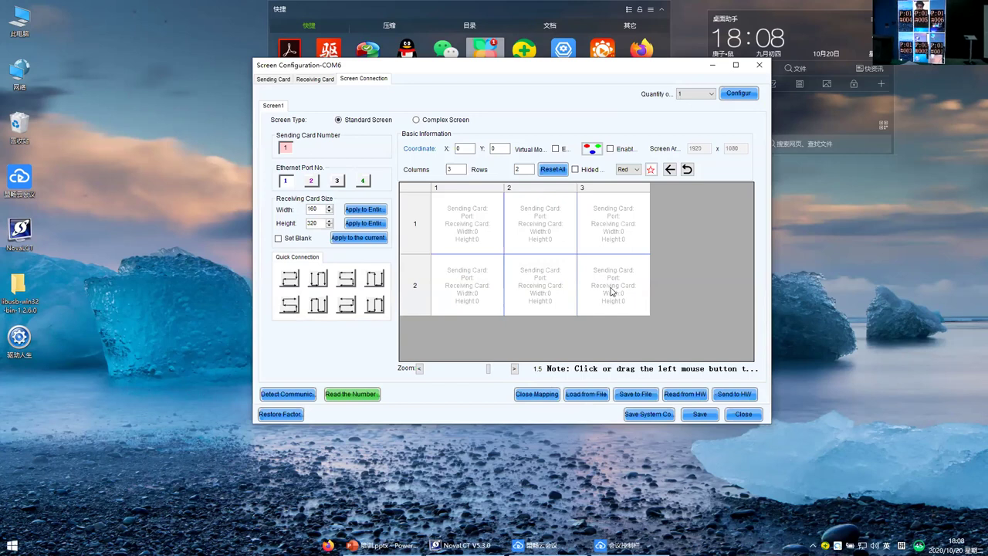
Chain eight 192×384 receiving cards across the 10×3 grid, starting from row 2, column 3.
mouse_move(611, 291)
mouse_down()
mouse_move(461, 292)
mouse_move(465, 240)
mouse_move(616, 228)
mouse_up()
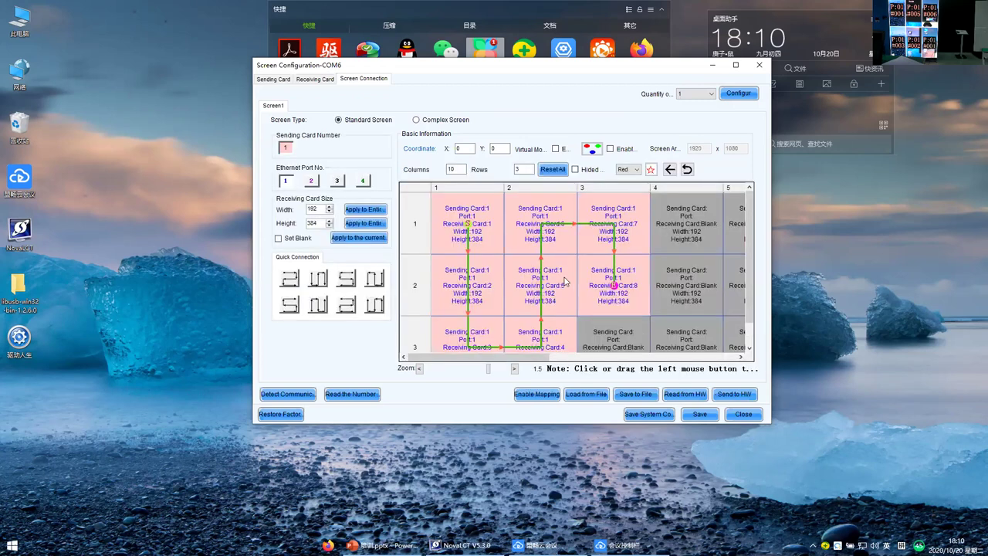
Reset the screen connection grid to 3 columns by 2 rows.
scroll(731, 258, down, 1)
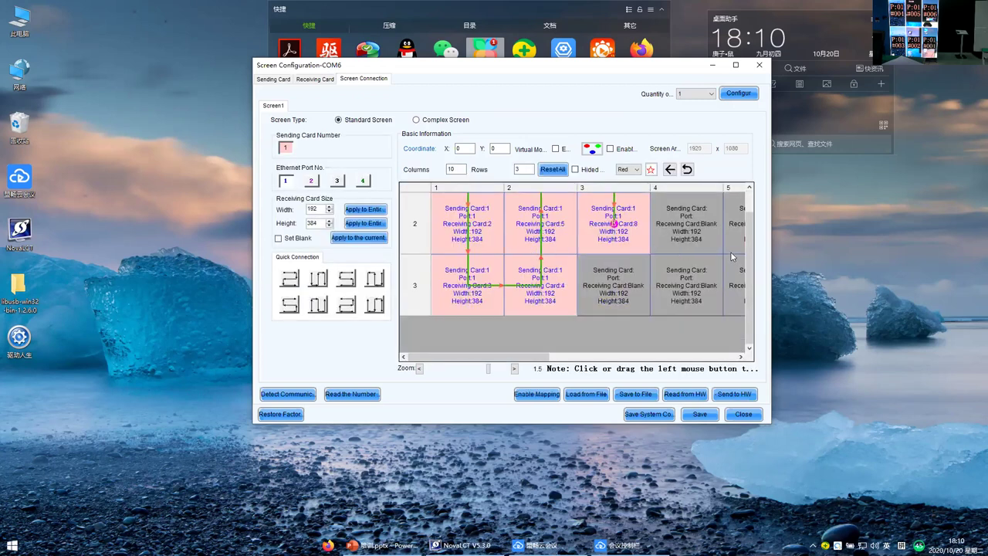
scroll(732, 254, up, 1)
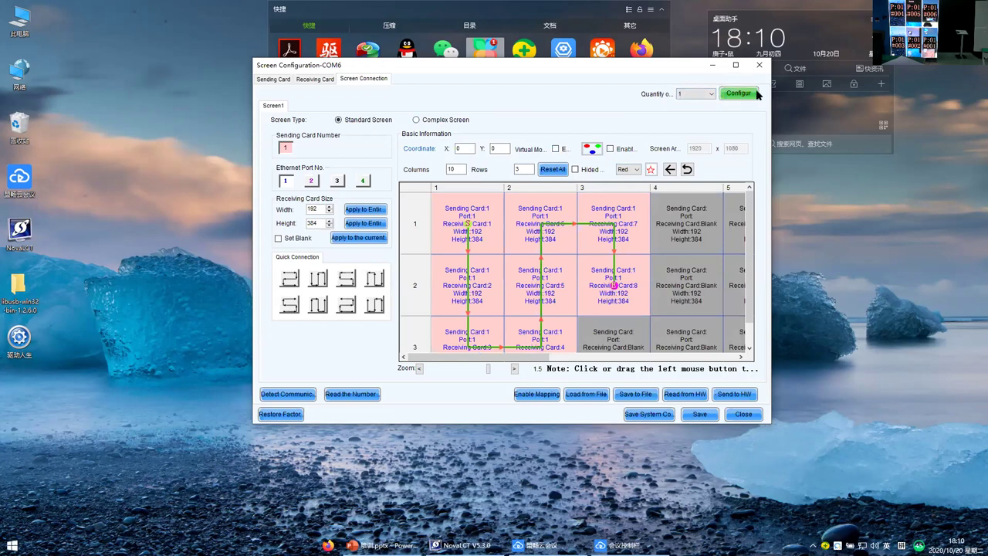
click(311, 83)
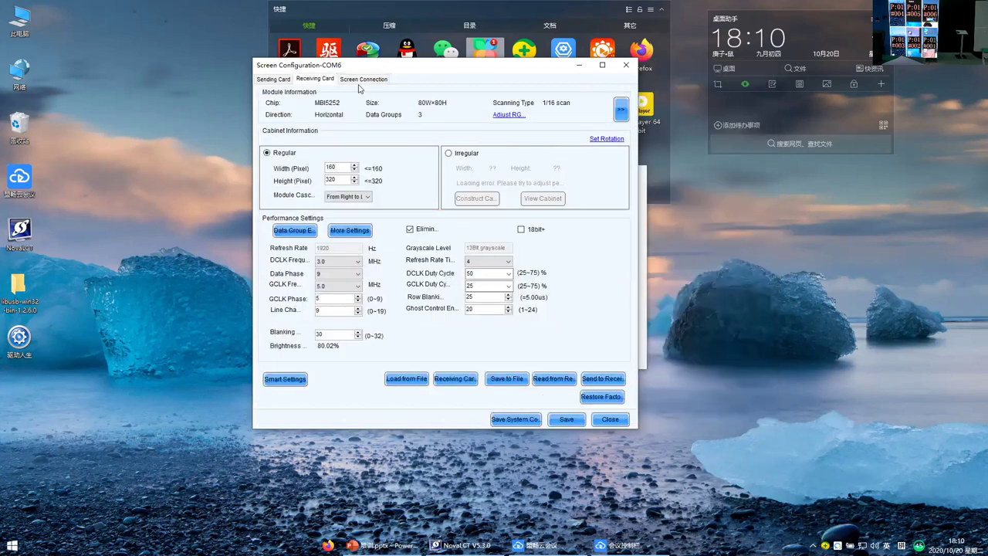
click(363, 80)
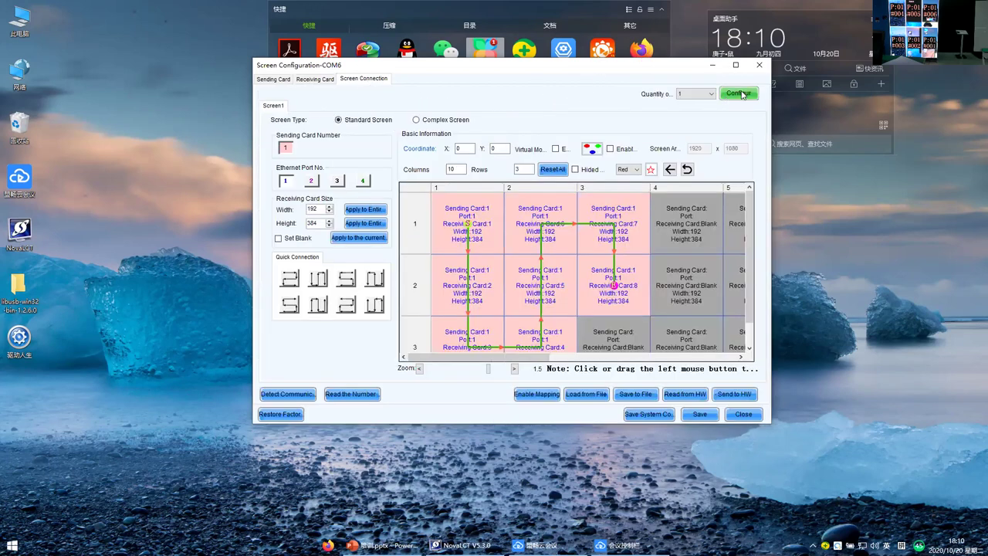
double_click(458, 169)
text(3)
double_click(524, 169)
text(2)
click(552, 169)
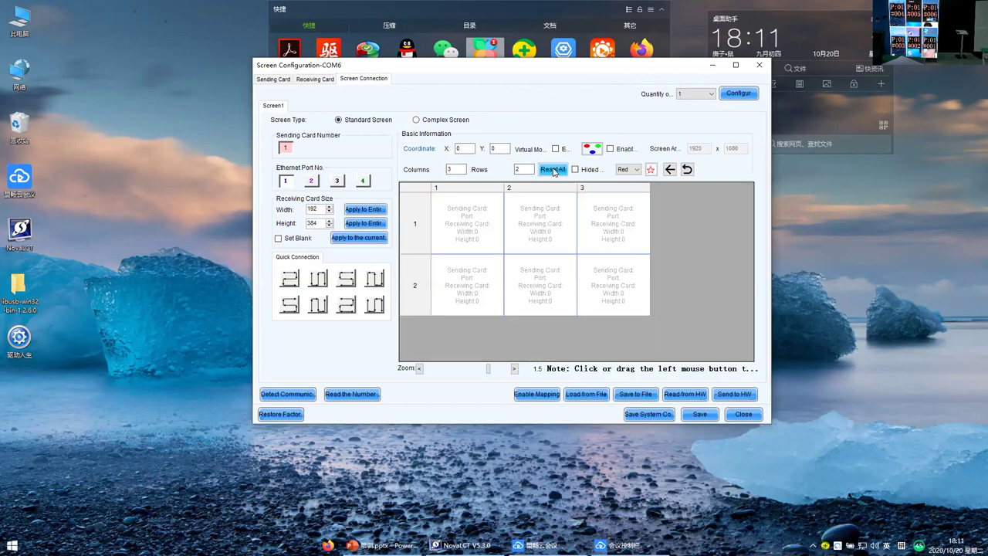
Set the receiving card size to width 160 and height 320.
double_click(321, 208)
text(160)
key(Tab)
text(320)
Wire all six cards in a snake path from row 2, column 3 and turn mapping off.
mouse_move(622, 290)
mouse_down()
mouse_move(502, 293)
mouse_move(482, 214)
mouse_move(600, 214)
mouse_up()
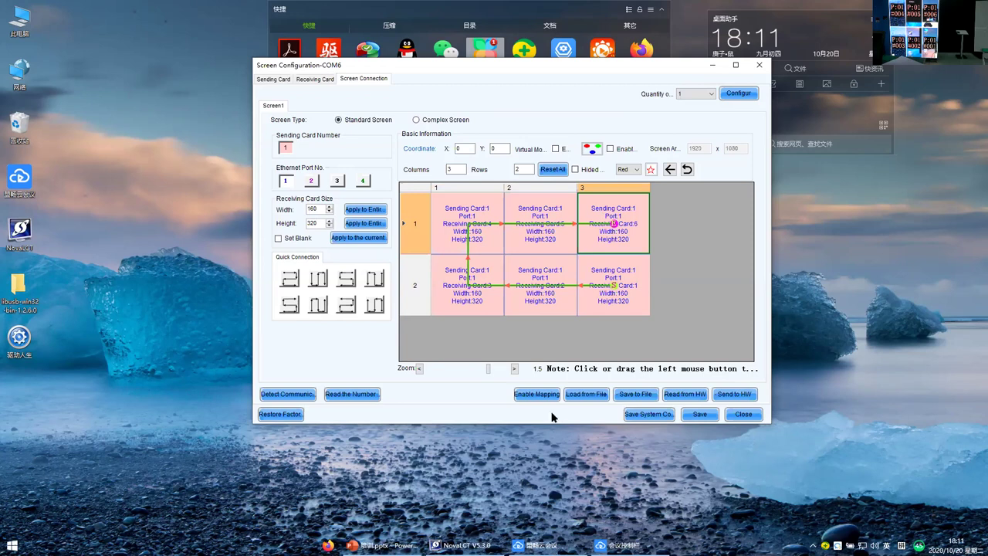
click(540, 395)
click(511, 259)
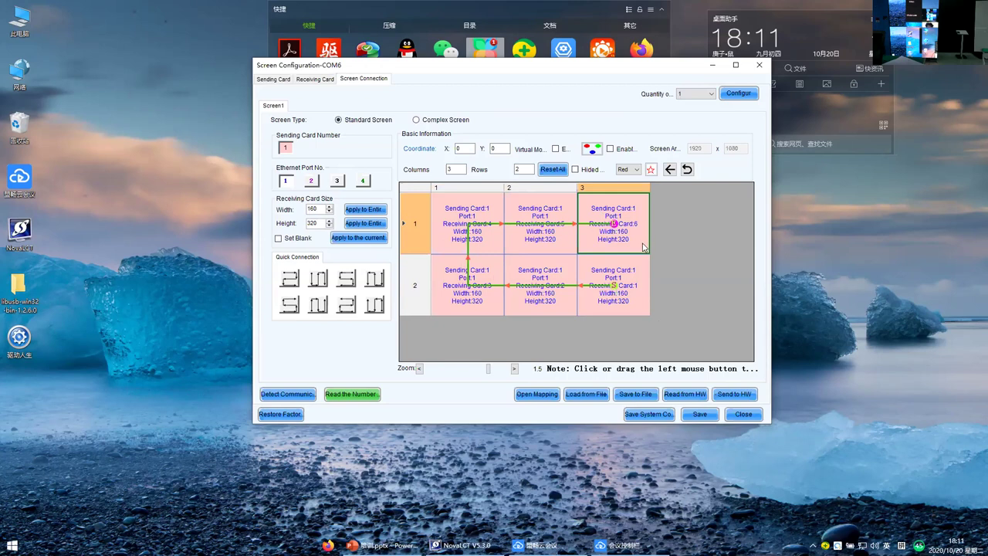
Send the 3x2 layout to the hardware and save it.
click(735, 394)
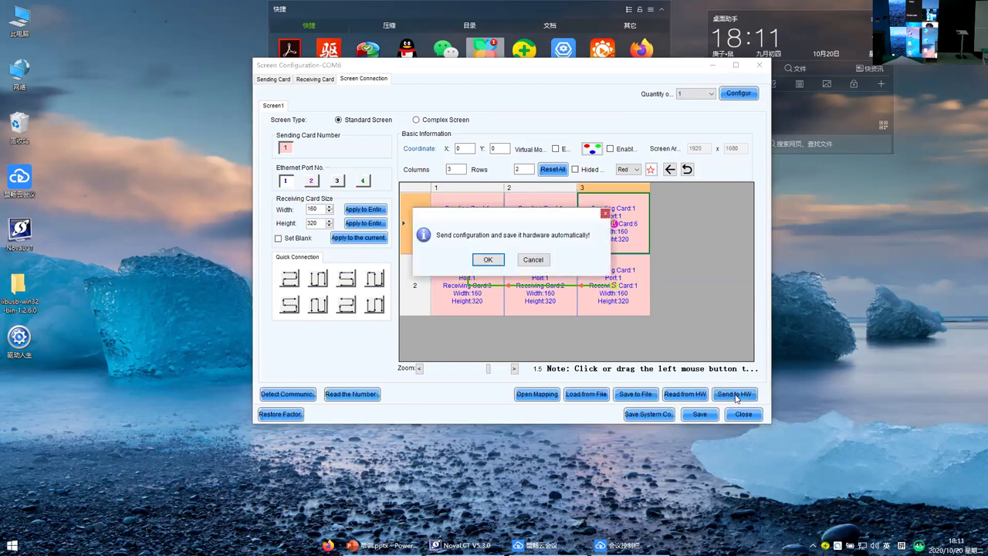
click(488, 260)
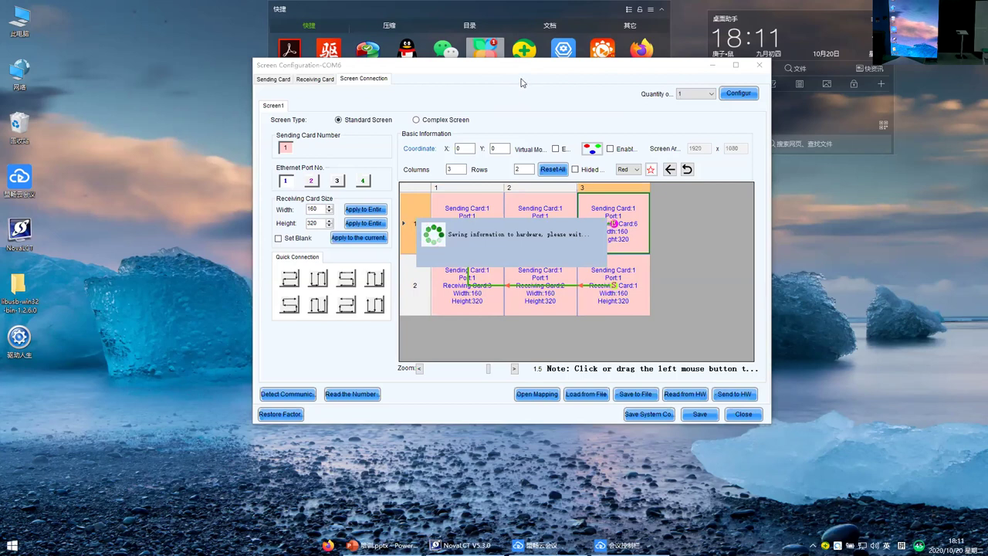
click(522, 256)
Reposition the configuration window to review the wiring, then close Screen Configuration.
drag(505, 69, 494, 116)
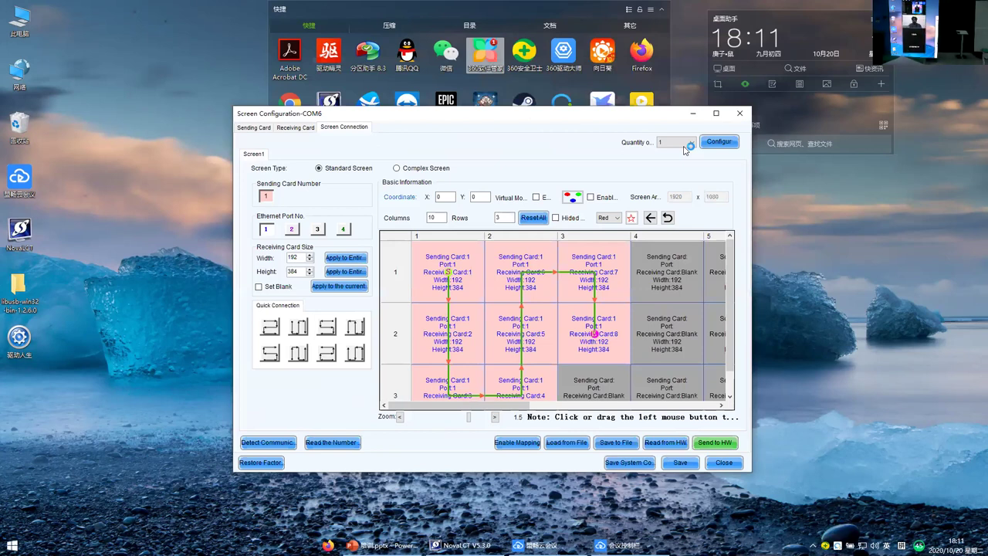
drag(436, 120, 623, 116)
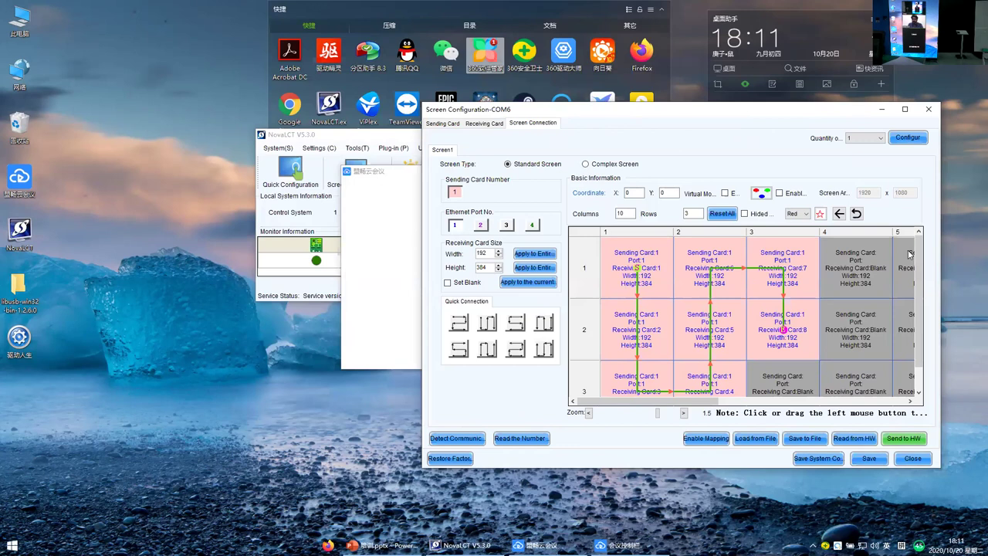
drag(918, 301, 918, 327)
drag(698, 402, 706, 401)
drag(923, 293, 922, 266)
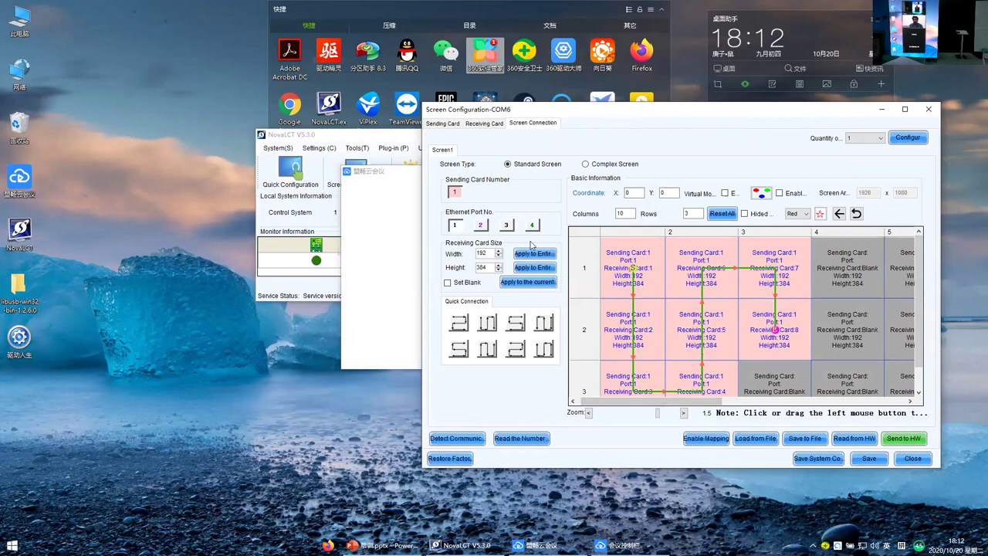
click(928, 111)
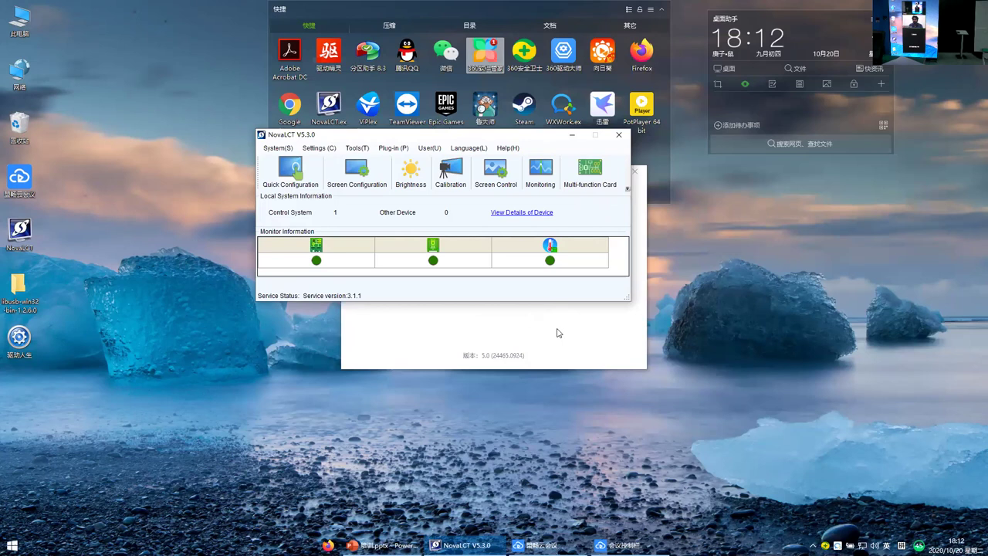
Drag the NovaLCT main window slightly right and down on the desktop.
drag(473, 138, 523, 173)
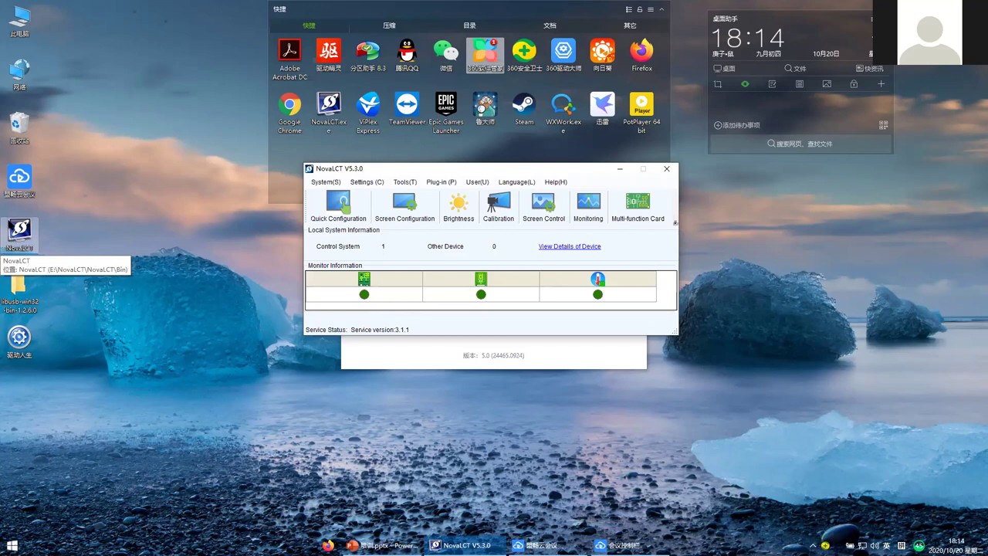
Launch WeCom from the desktop quick-launch panel to show the chat with HNX series Installation.pptx.
click(15, 177)
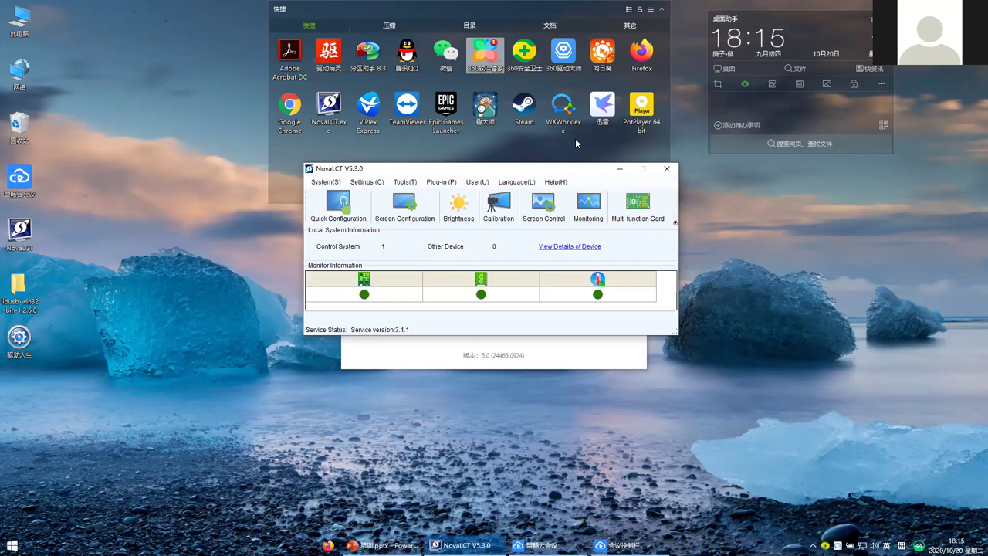
double_click(564, 112)
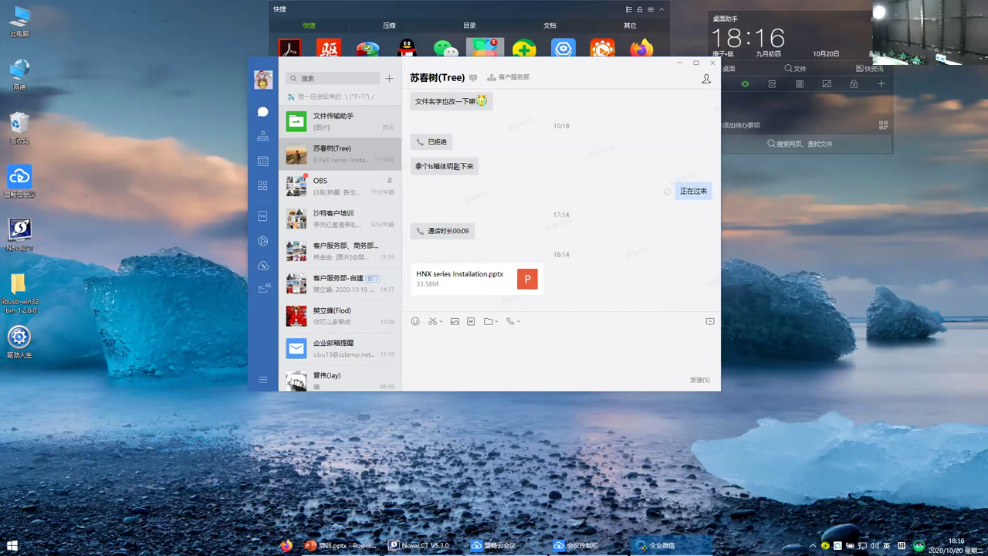
Move the meeting window aside and open HNX series Installation.pptx from the WeCom file chat.
click(494, 544)
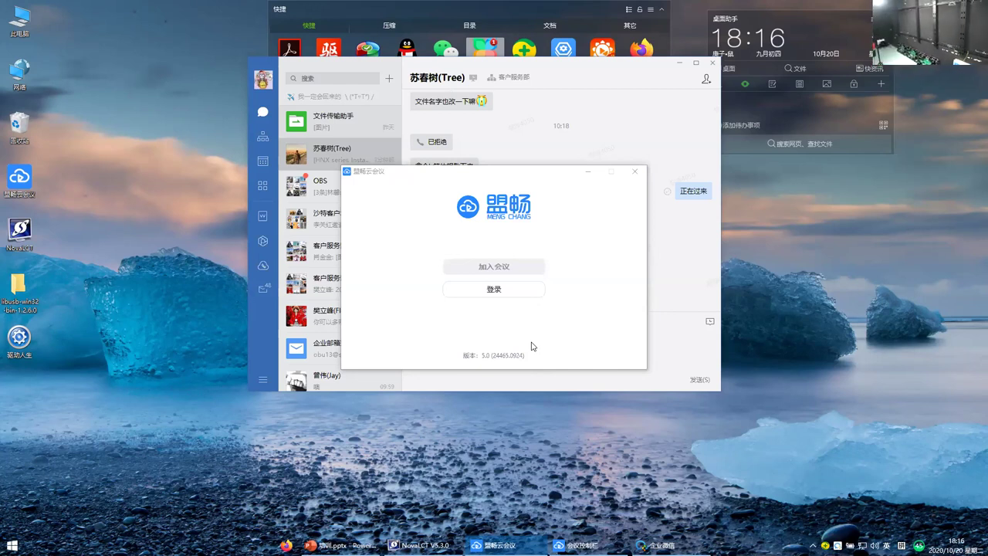
click(586, 173)
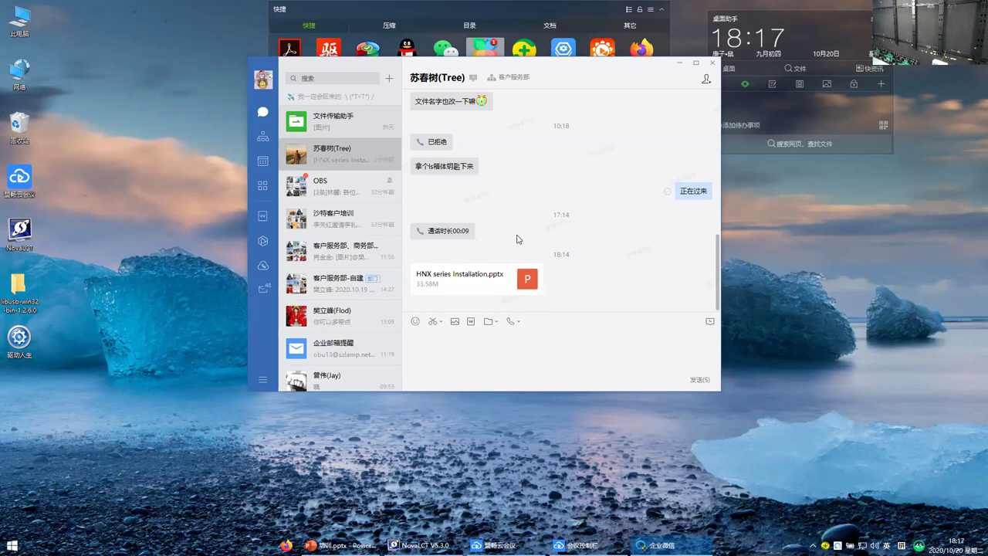
click(374, 193)
click(365, 159)
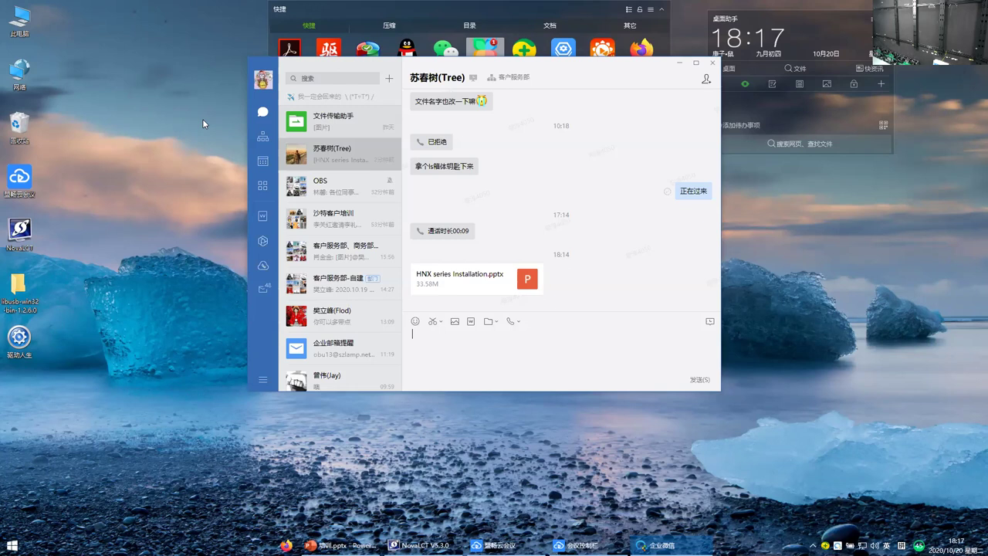
click(678, 62)
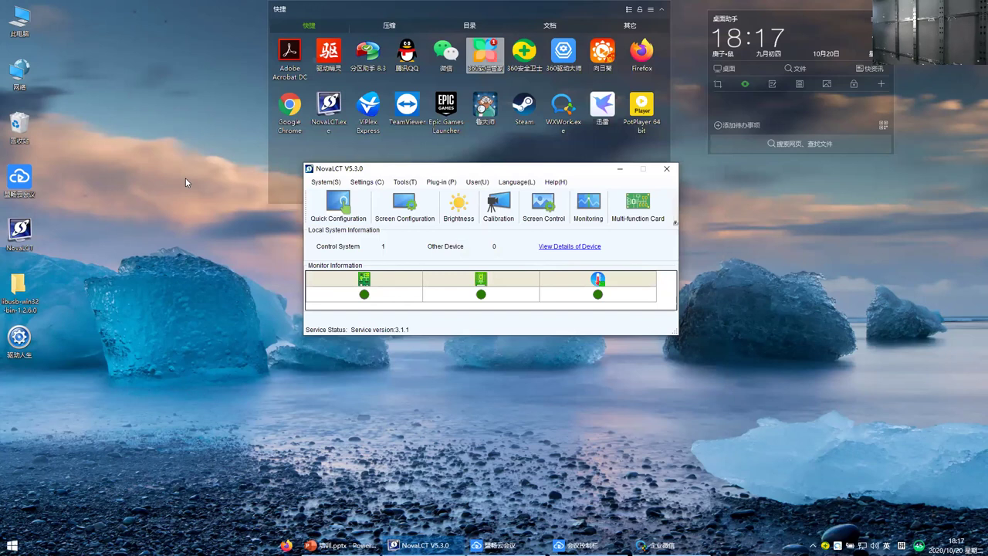
click(837, 545)
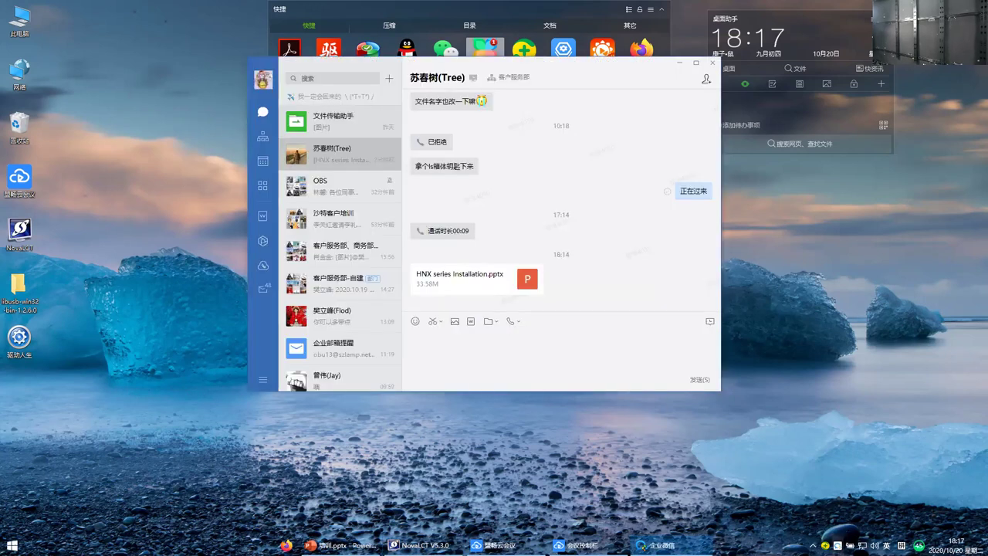
click(497, 287)
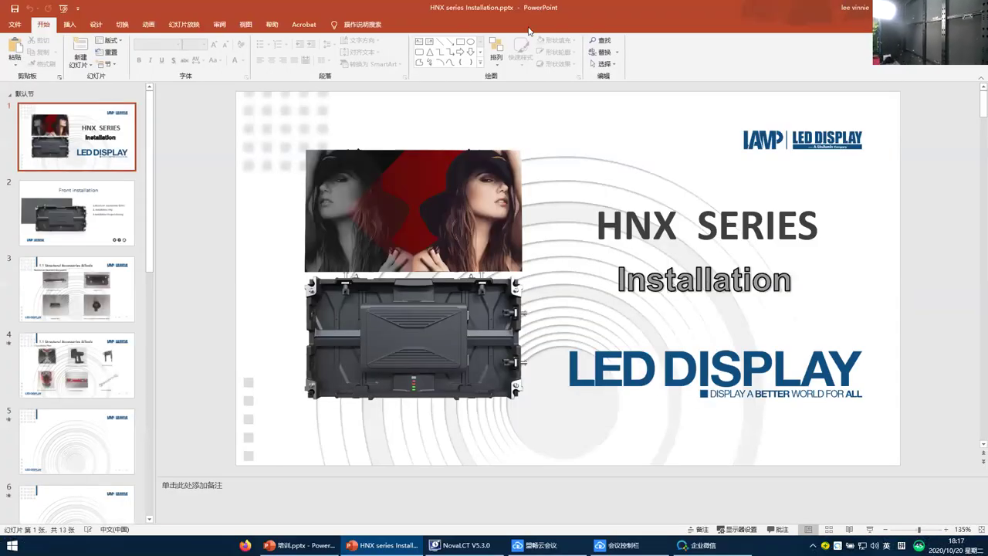
Start the HNX series slideshow from slide 1, hide presenter view, then switch back to it.
click(61, 8)
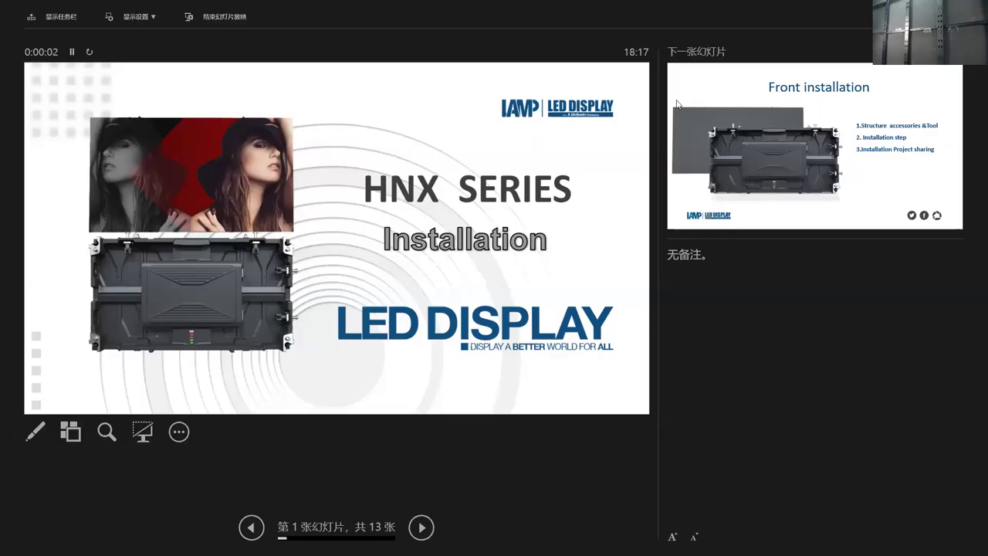
right_click(503, 157)
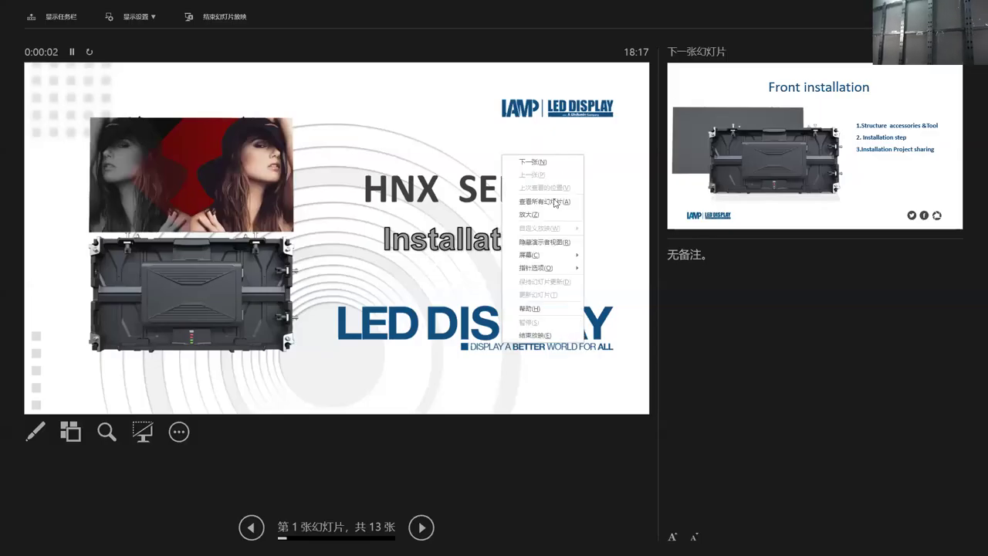
click(544, 242)
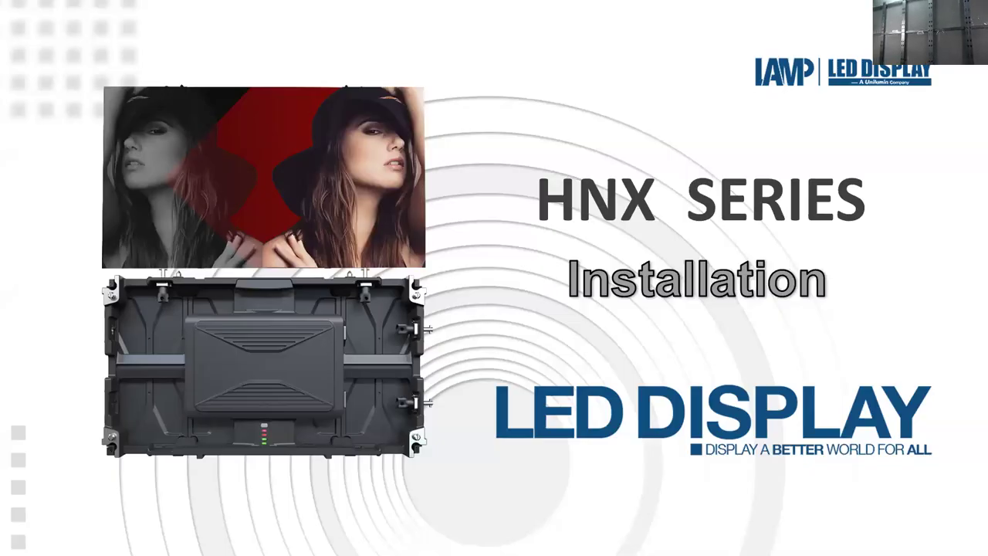
right_click(856, 66)
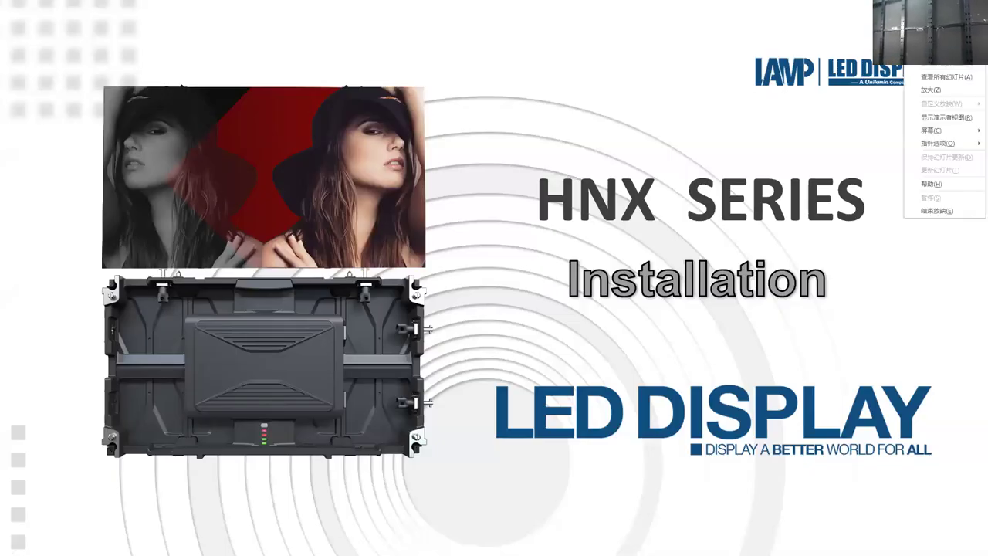
right_click(654, 168)
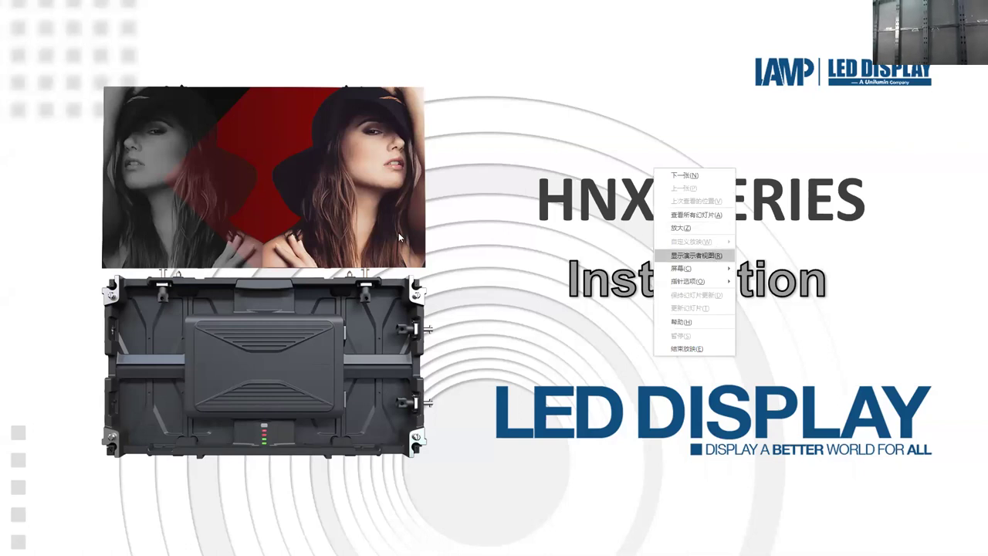
key(Return)
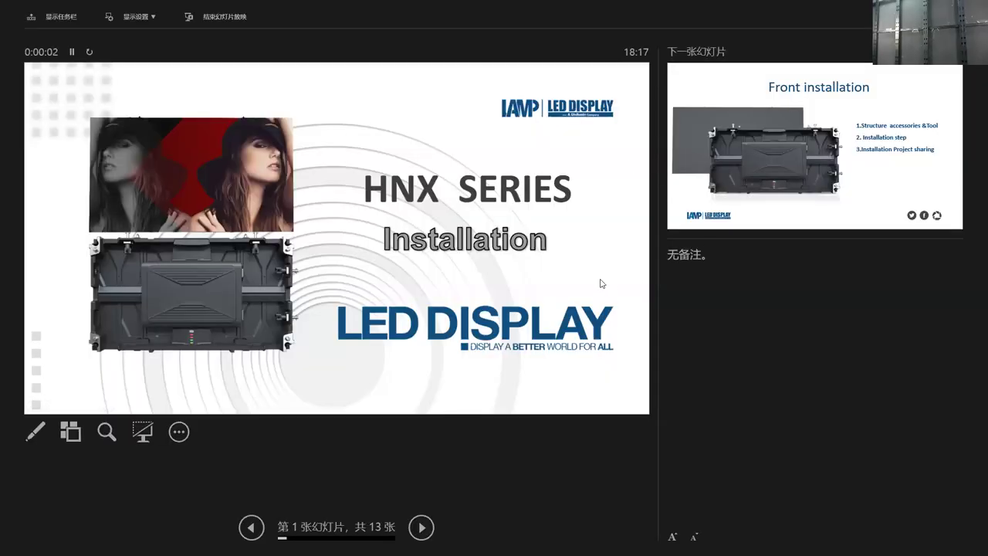